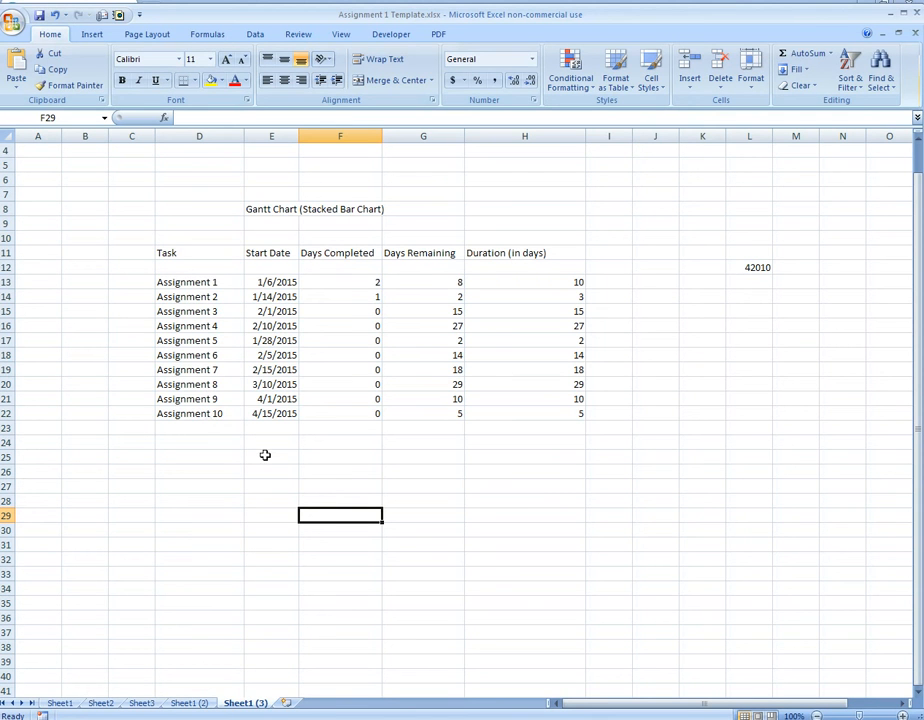
# - Clear the Days Remaining values for all ten assignments in G13:G22
pyautogui.click(336, 281)
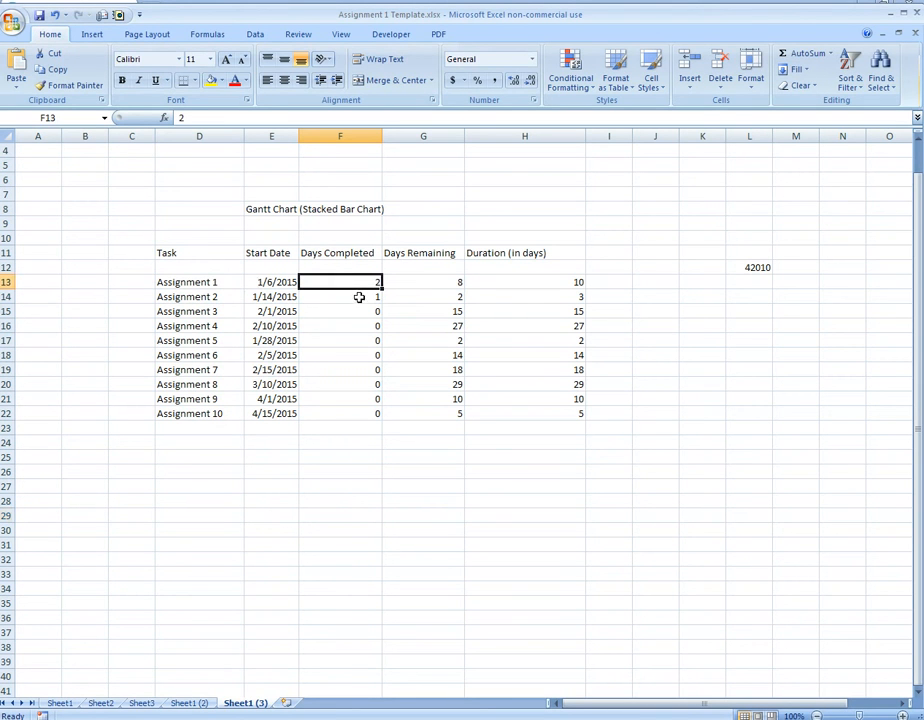
pyautogui.click(359, 297)
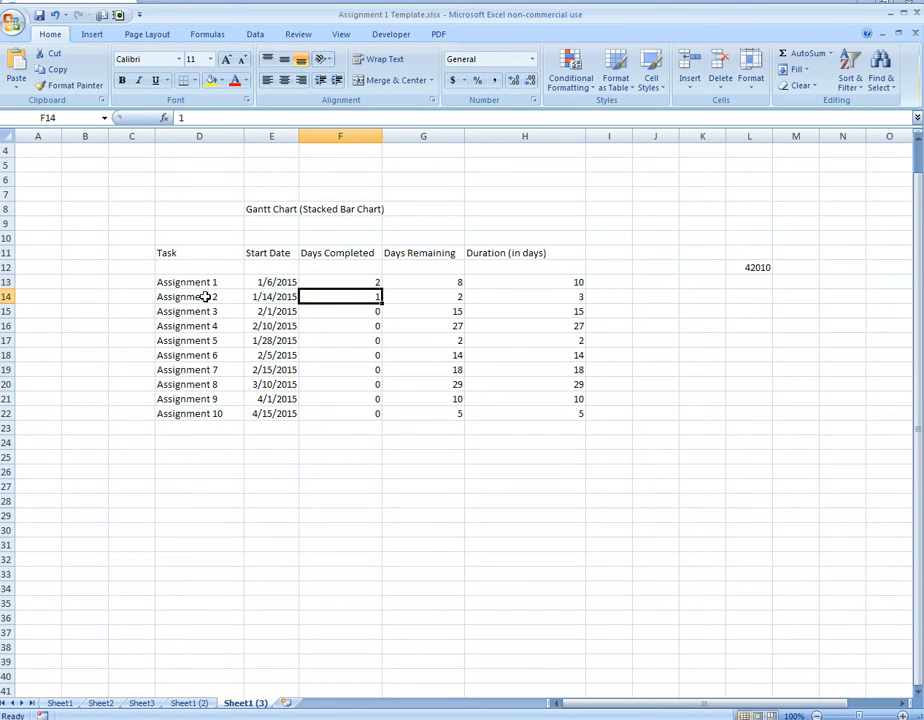
pyautogui.click(419, 285)
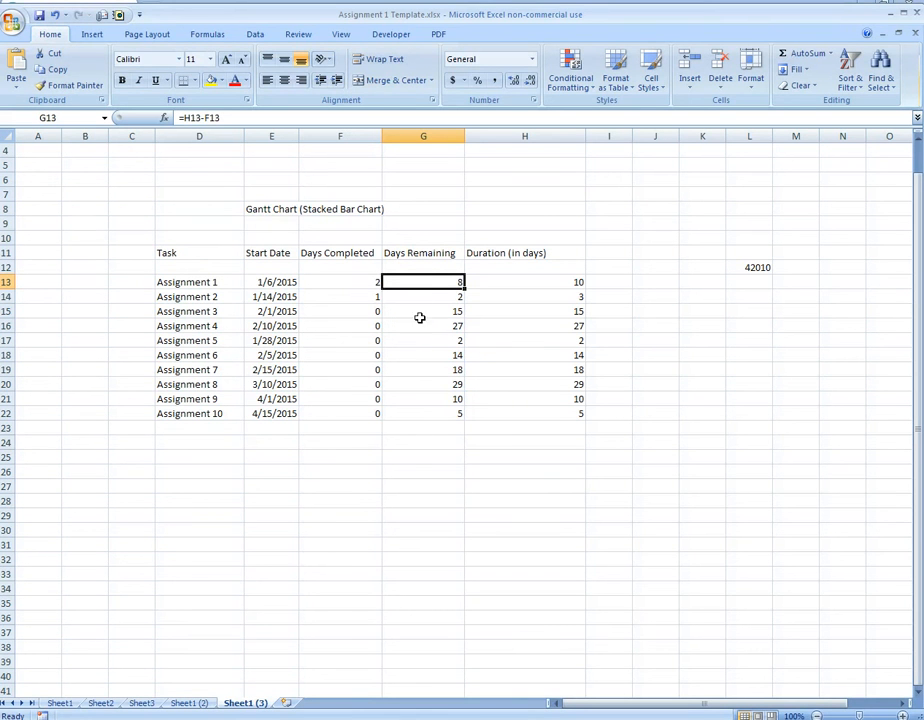
pyautogui.moveTo(424, 276); pyautogui.dragTo(426, 409)
pyautogui.press('Delete')
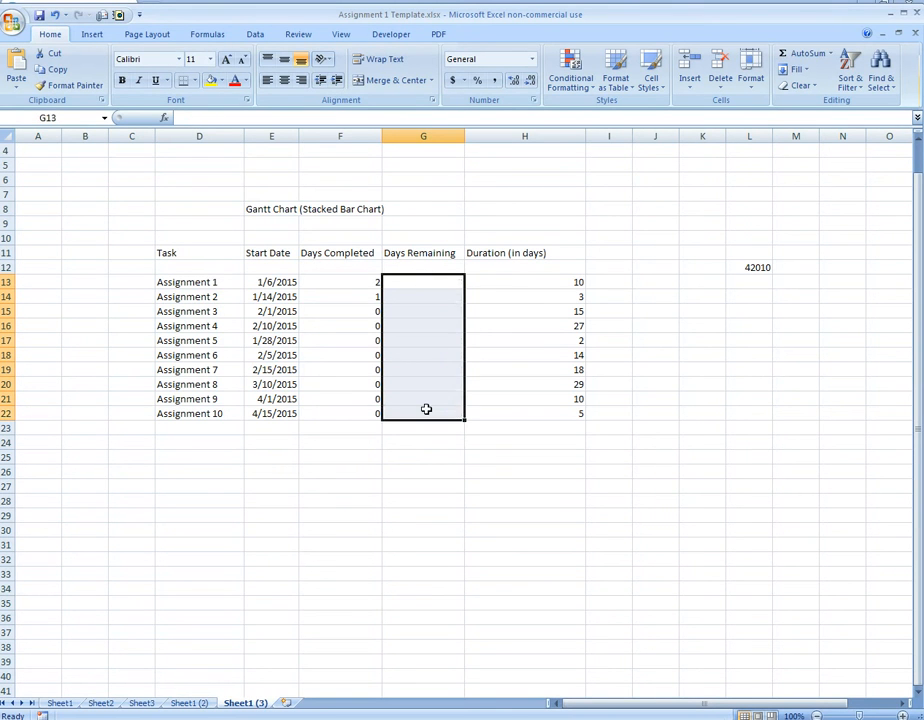
# - Insert a blank 2-D stacked bar chart with an empty cell below the table selected
pyautogui.click(437, 497)
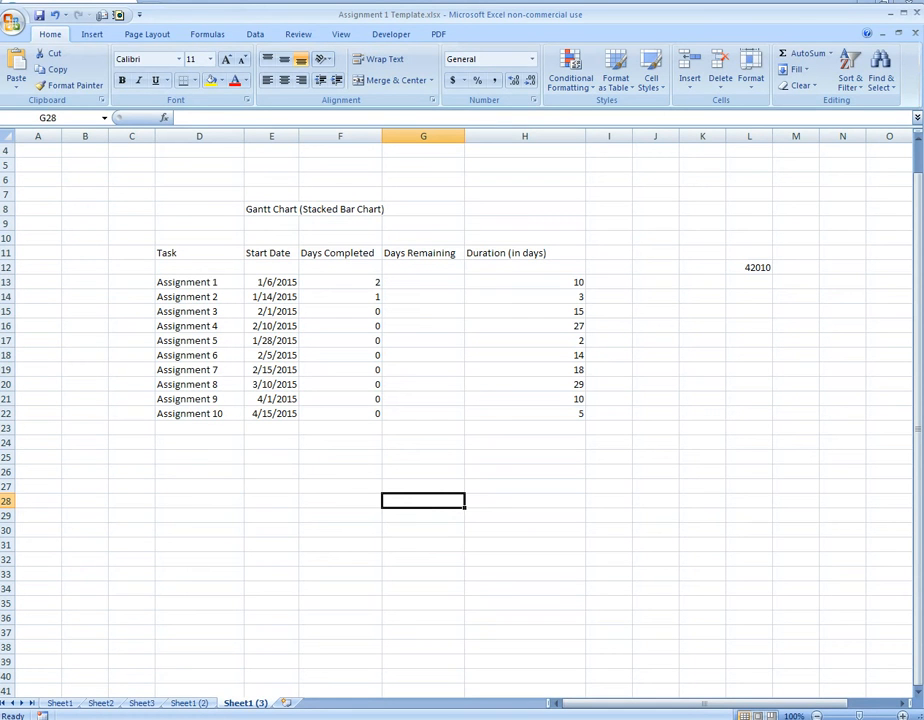
pyautogui.click(91, 34)
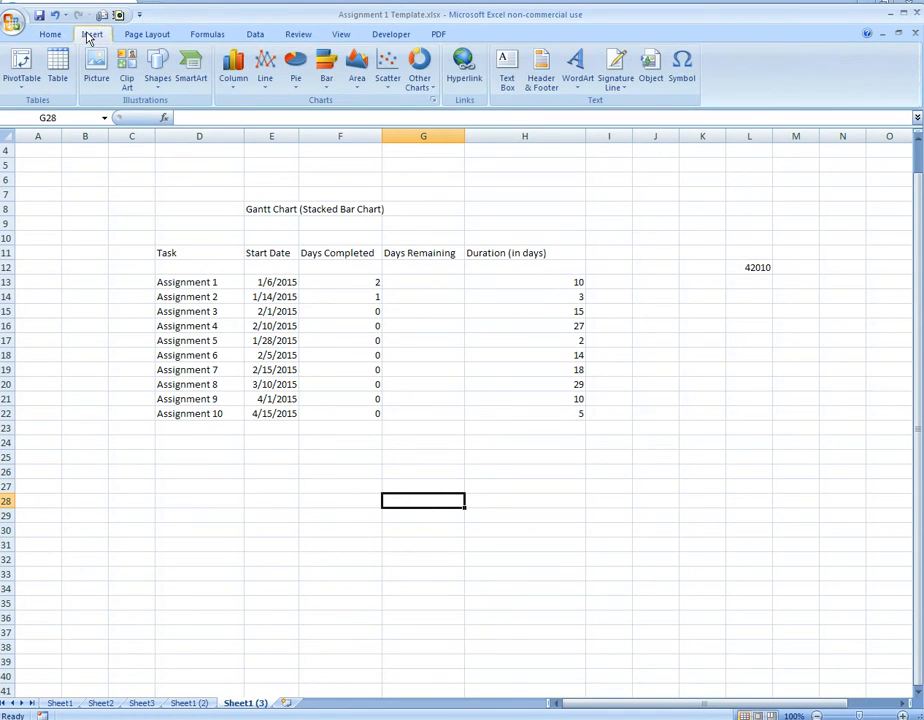
pyautogui.click(328, 80)
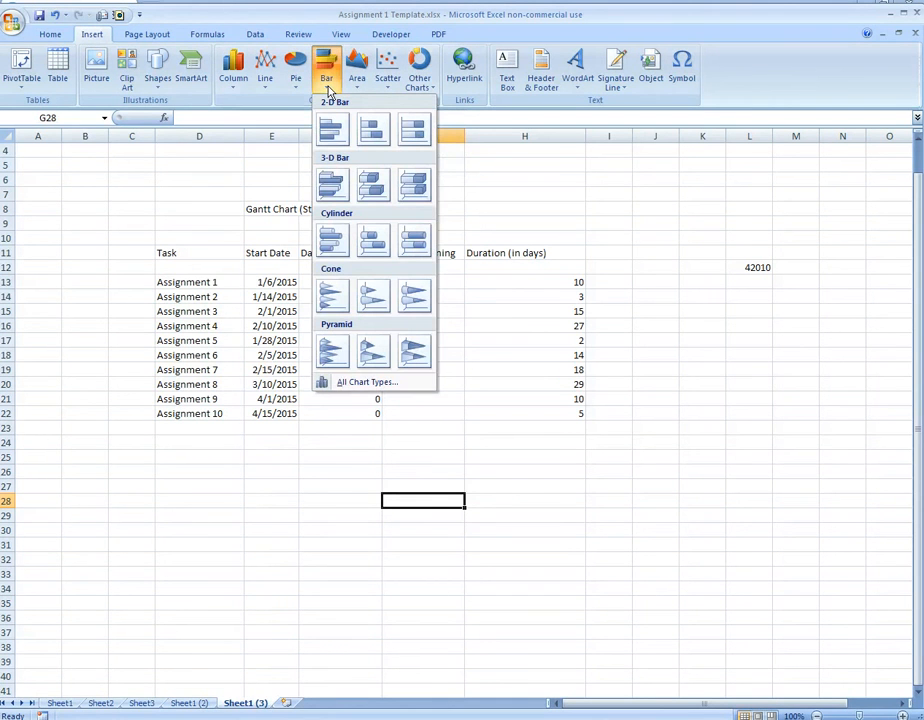
pyautogui.click(371, 136)
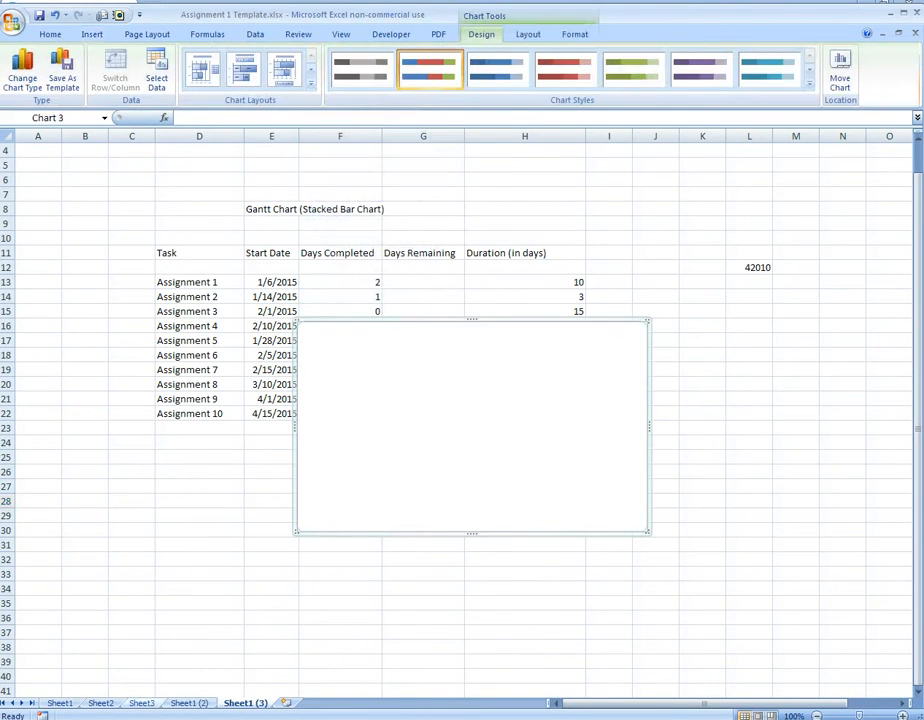
# - Open the data source selection for the blank chart and move its dialog clear of the task table
pyautogui.rightClick(294, 455)
pyautogui.press('Escape')
pyautogui.rightClick(297, 448)
pyautogui.press('Down')
pyautogui.press('Down')
pyautogui.press('Down')
pyautogui.press('Down')
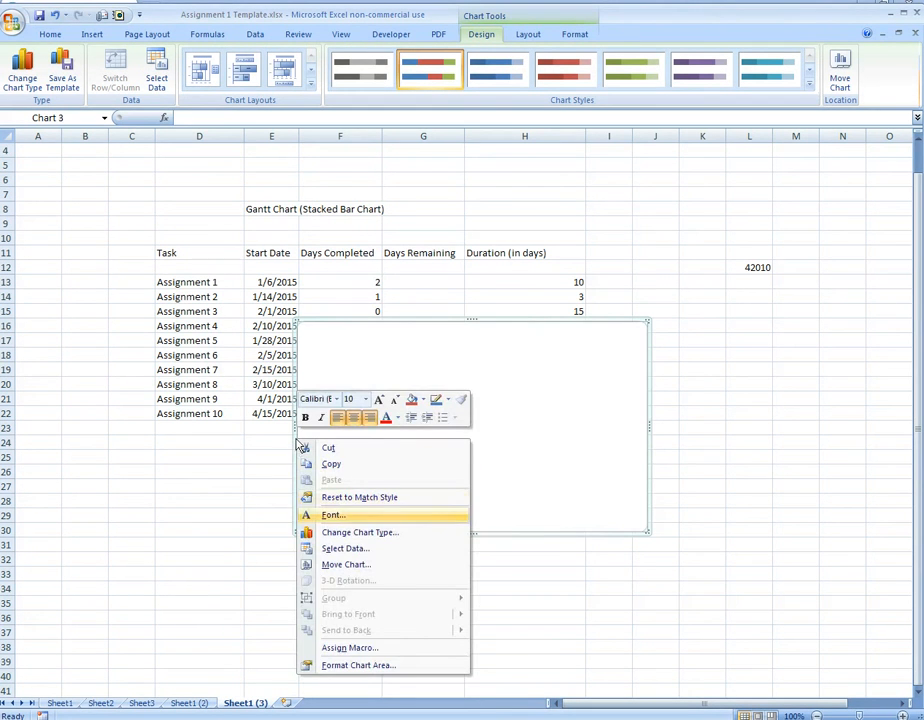
pyautogui.press('Down')
pyautogui.press('Down')
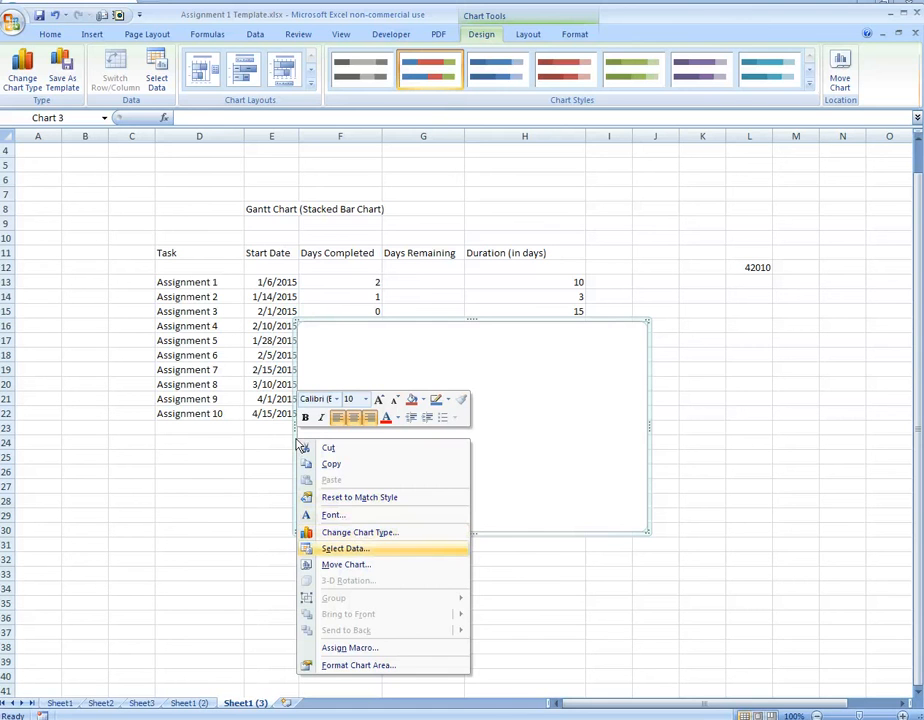
pyautogui.click(368, 549)
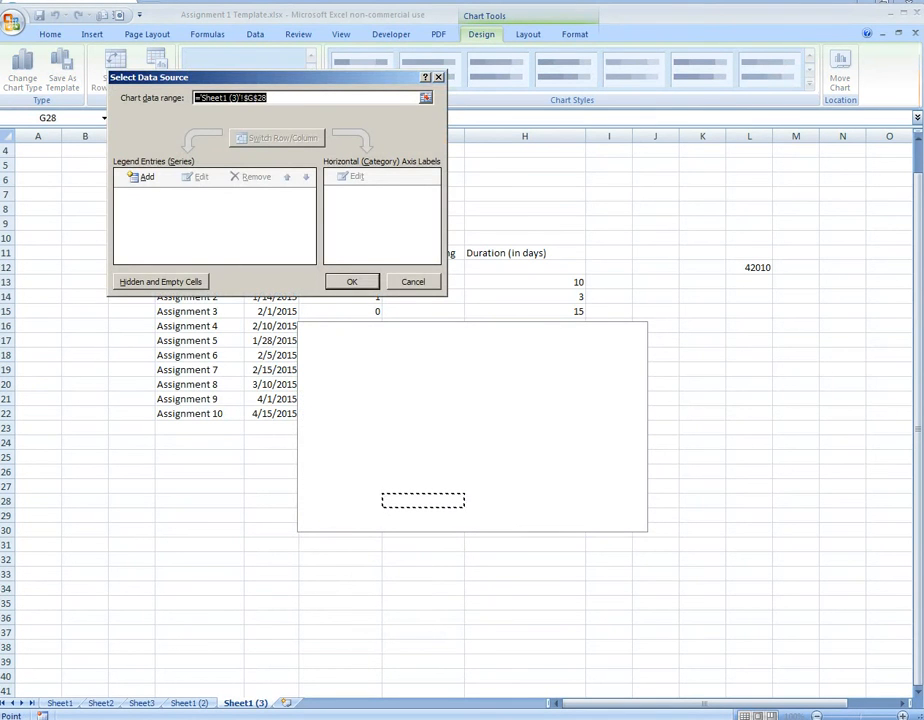
pyautogui.moveTo(328, 83); pyautogui.dragTo(687, 172)
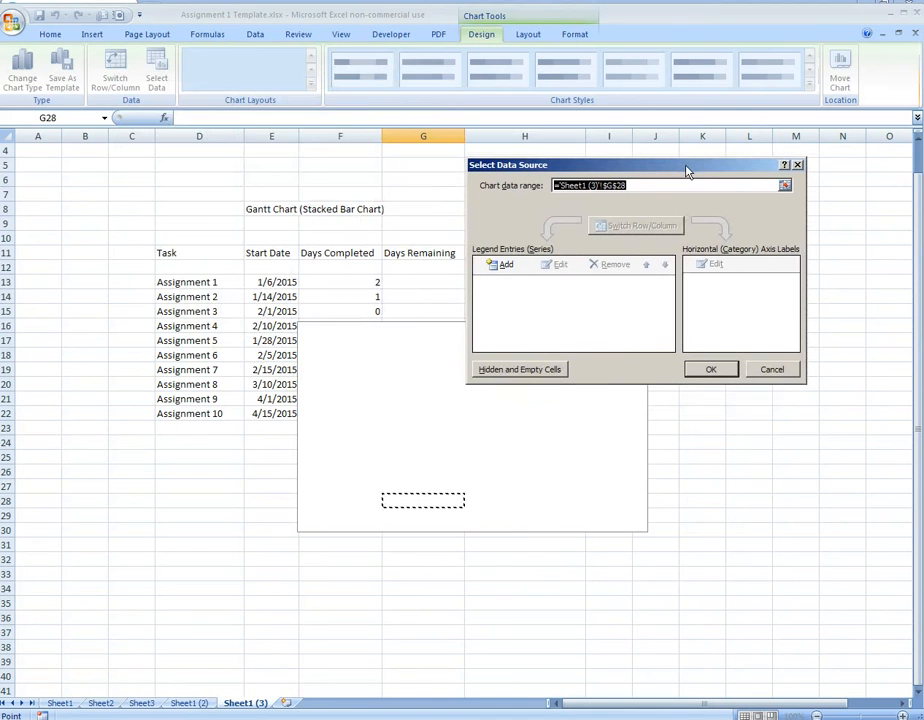
# - Add a chart series named Start Date using the dates in E13:E22 as its values
pyautogui.click(503, 266)
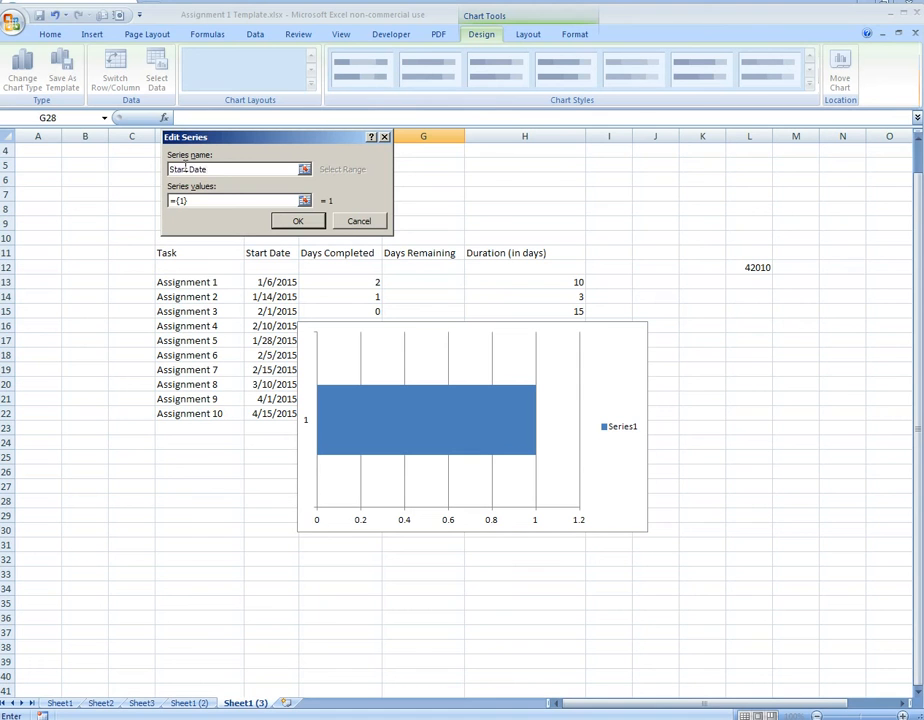
pyautogui.click(305, 203)
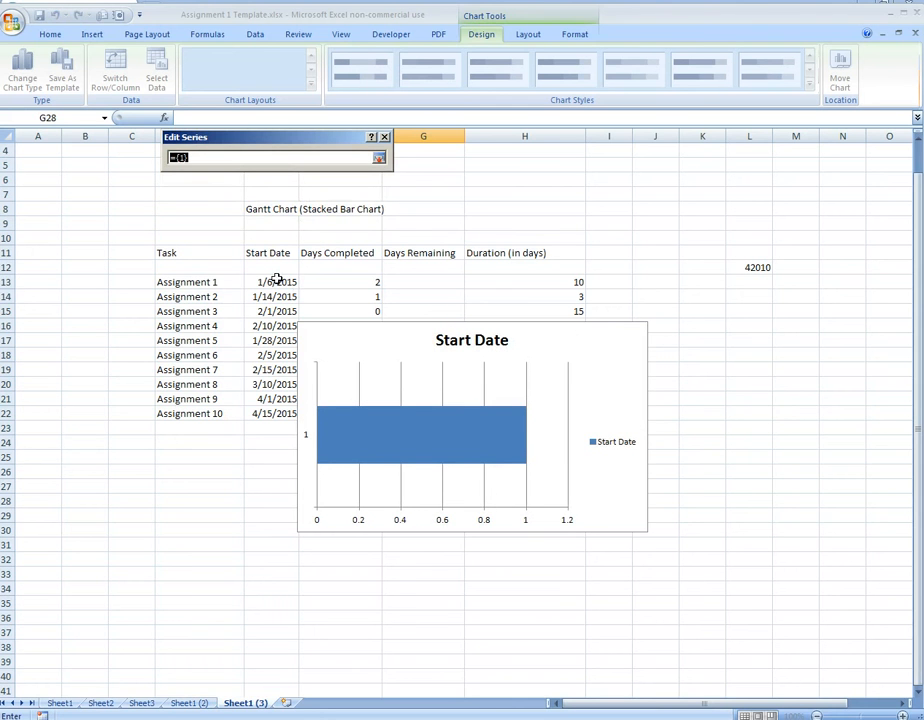
pyautogui.moveTo(277, 281); pyautogui.dragTo(269, 414)
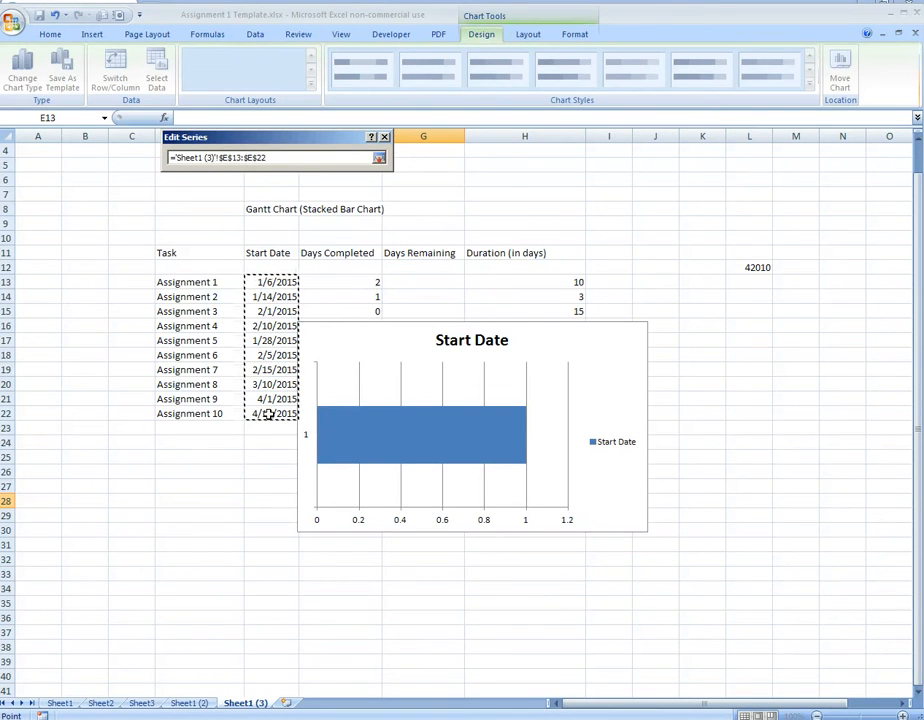
pyautogui.press('Return')
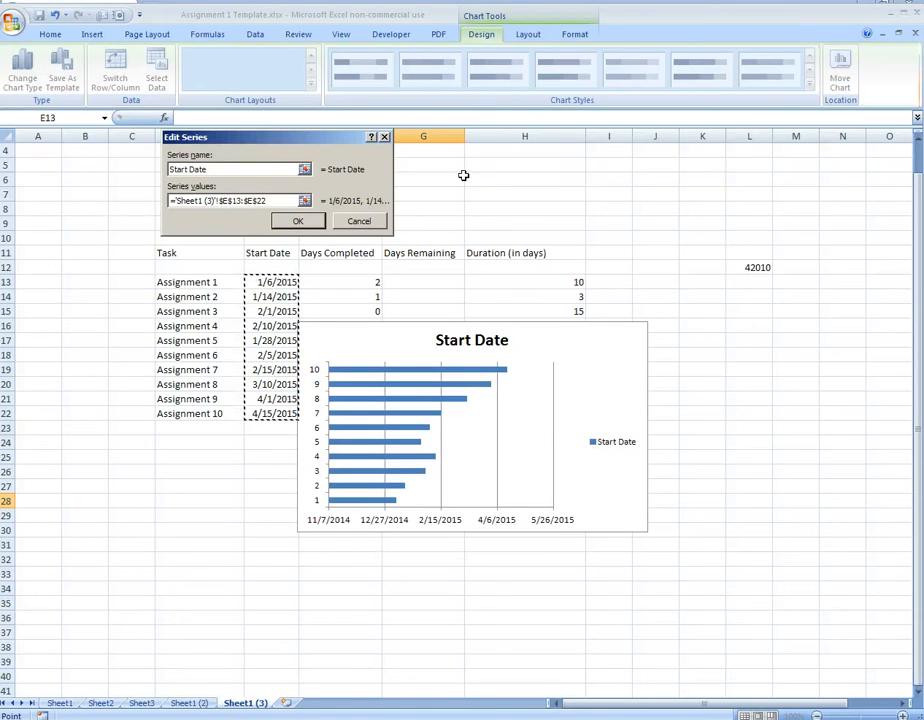
pyautogui.click(297, 222)
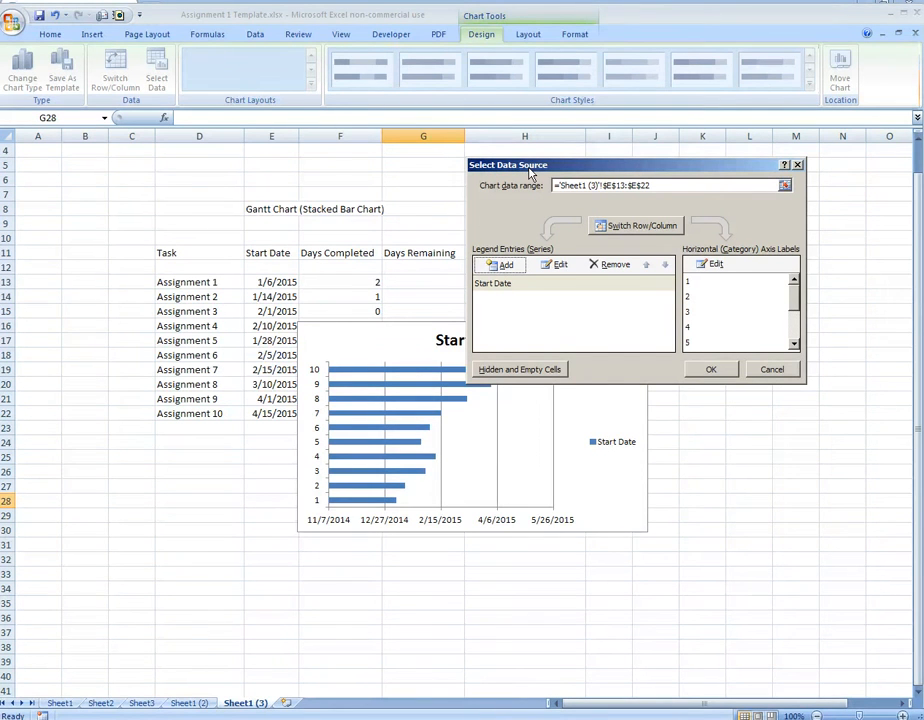
# - Add a second series named Task using the assignment names in D13:D22 as its values
pyautogui.click(502, 265)
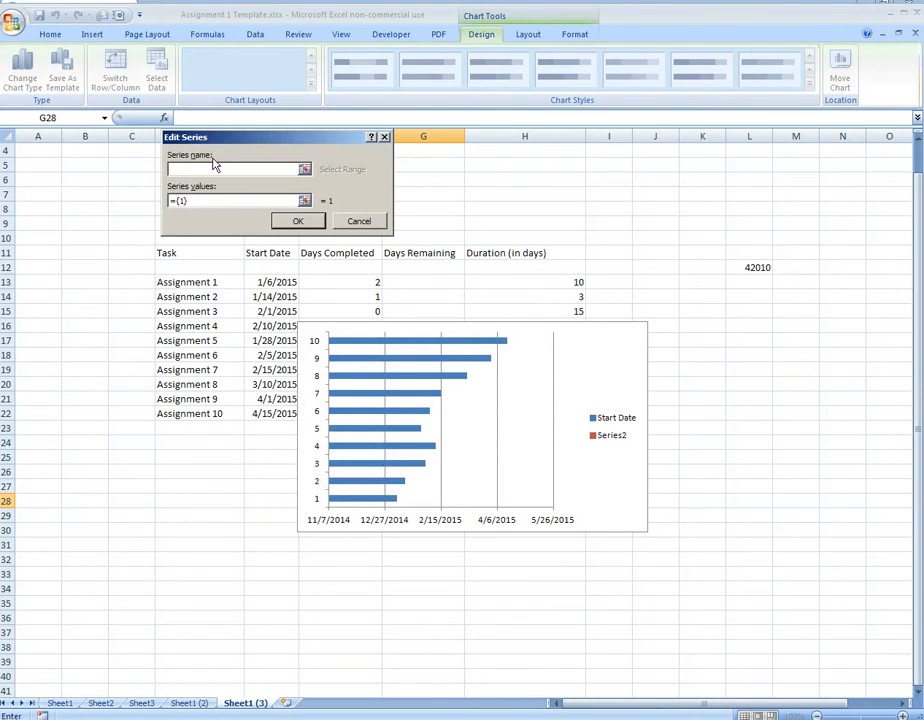
pyautogui.write('Task')
pyautogui.click(305, 201)
pyautogui.moveTo(190, 282); pyautogui.dragTo(187, 412)
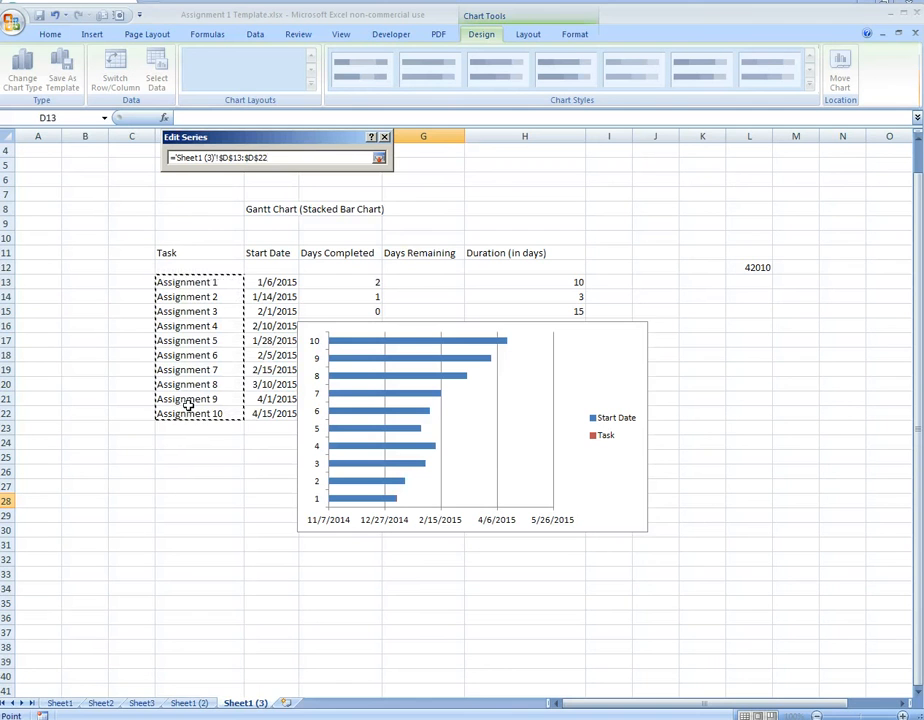
pyautogui.press('Return')
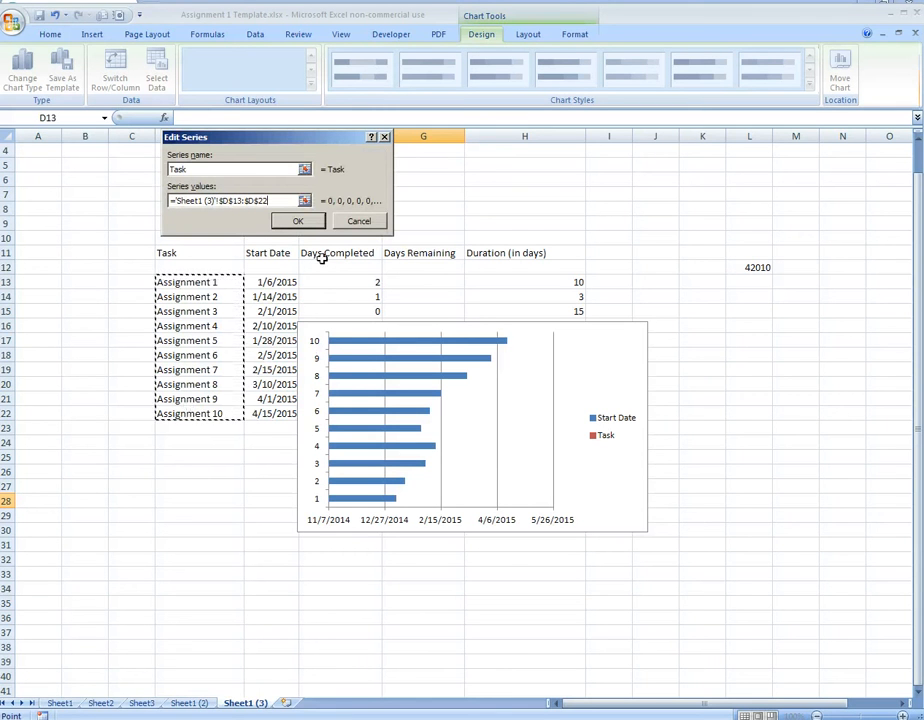
pyautogui.click(298, 221)
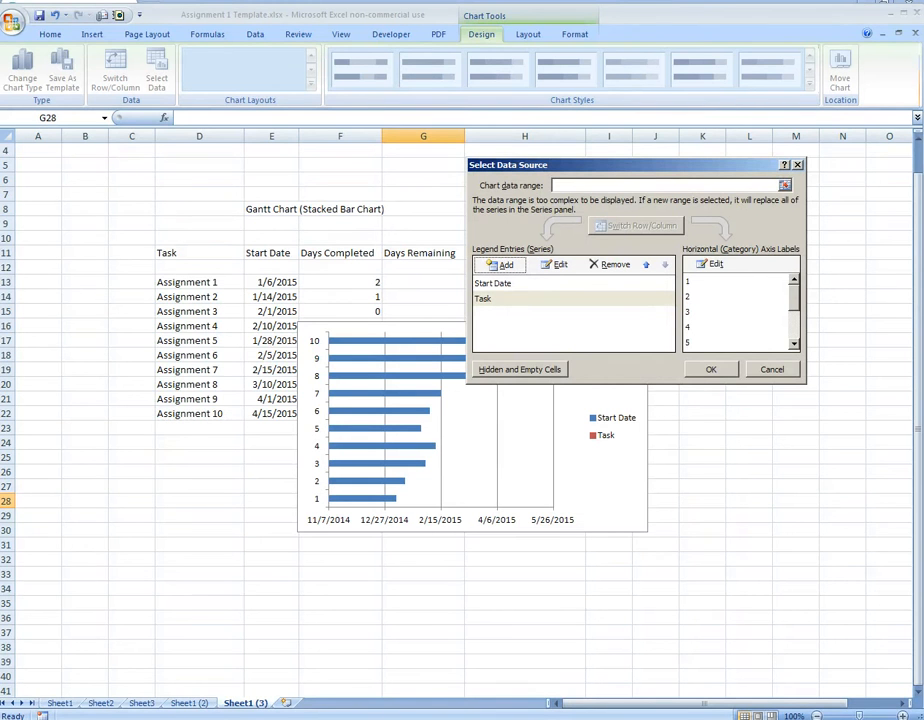
# - Add a third series named Days Completed using F13:F22 as its values
pyautogui.click(505, 266)
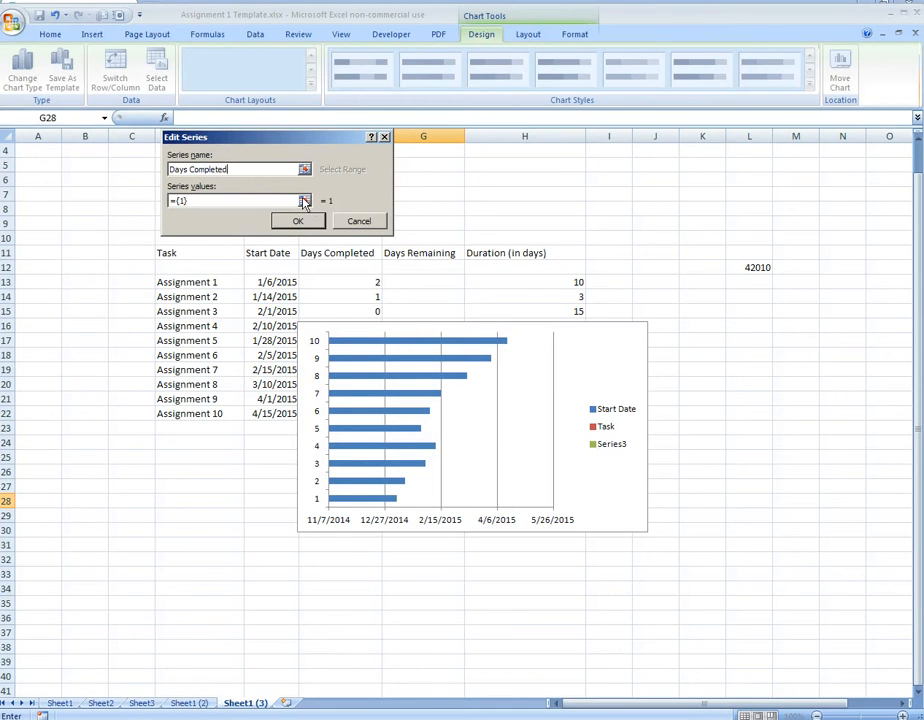
pyautogui.click(304, 201)
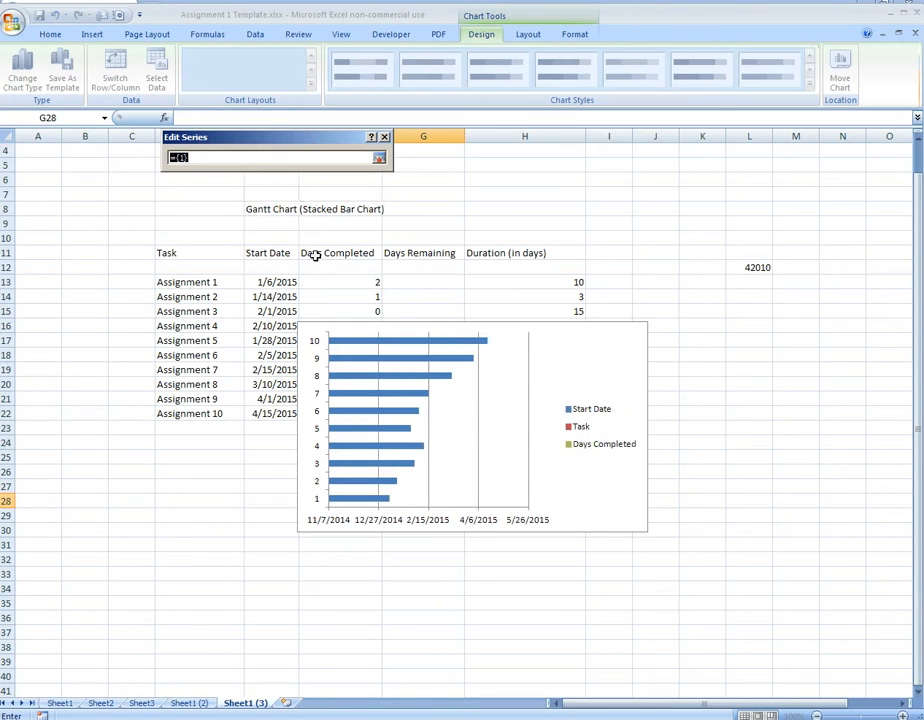
pyautogui.moveTo(324, 280); pyautogui.dragTo(326, 412)
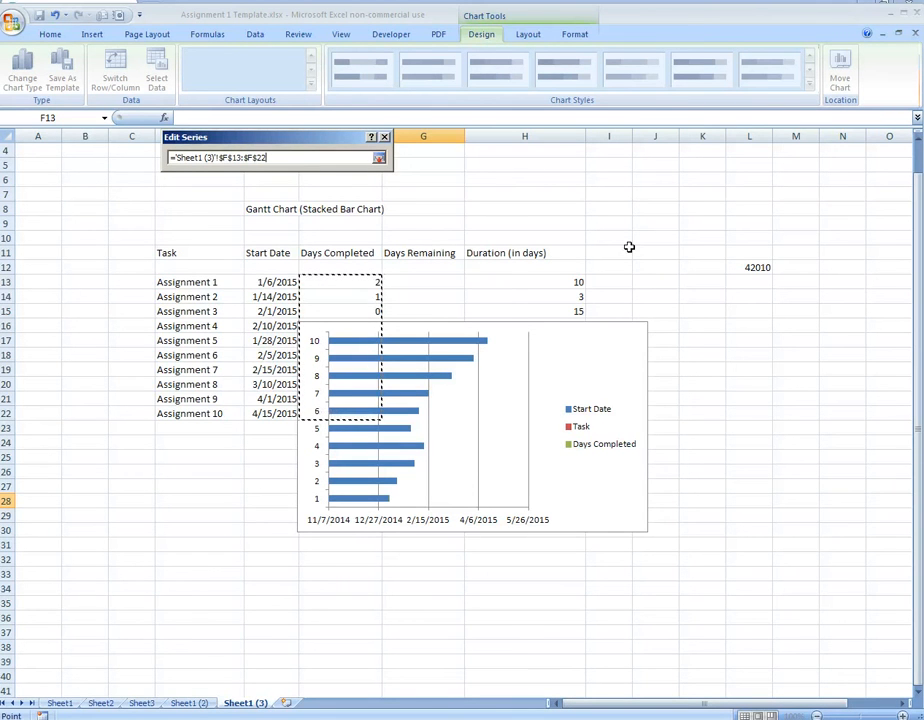
pyautogui.press('Return')
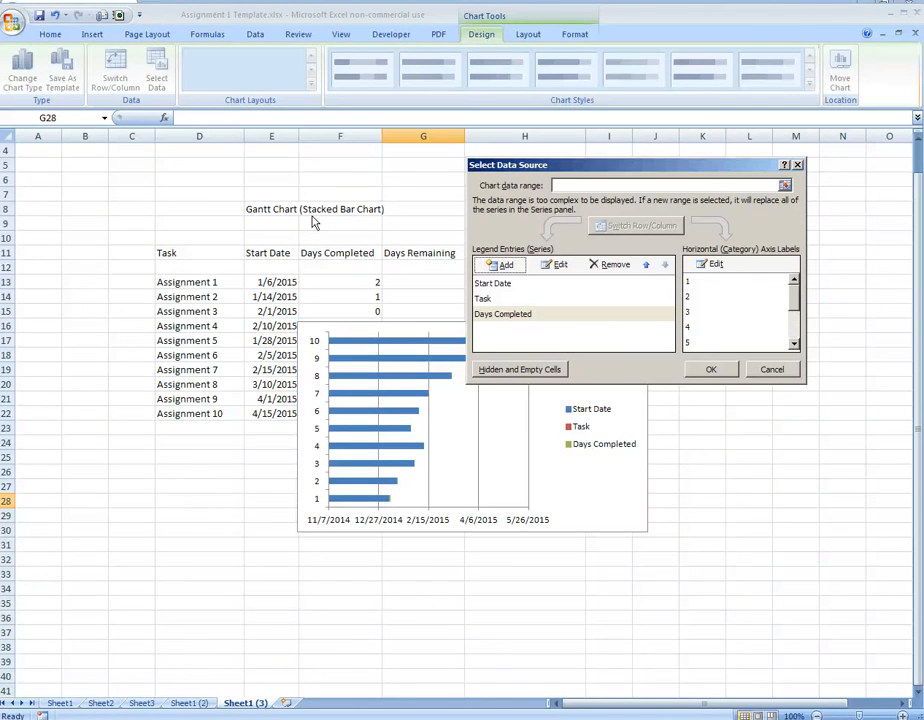
# - Add a fourth series named Days Remaining with the values in G13:G22 and apply the chart's data source
pyautogui.click(506, 267)
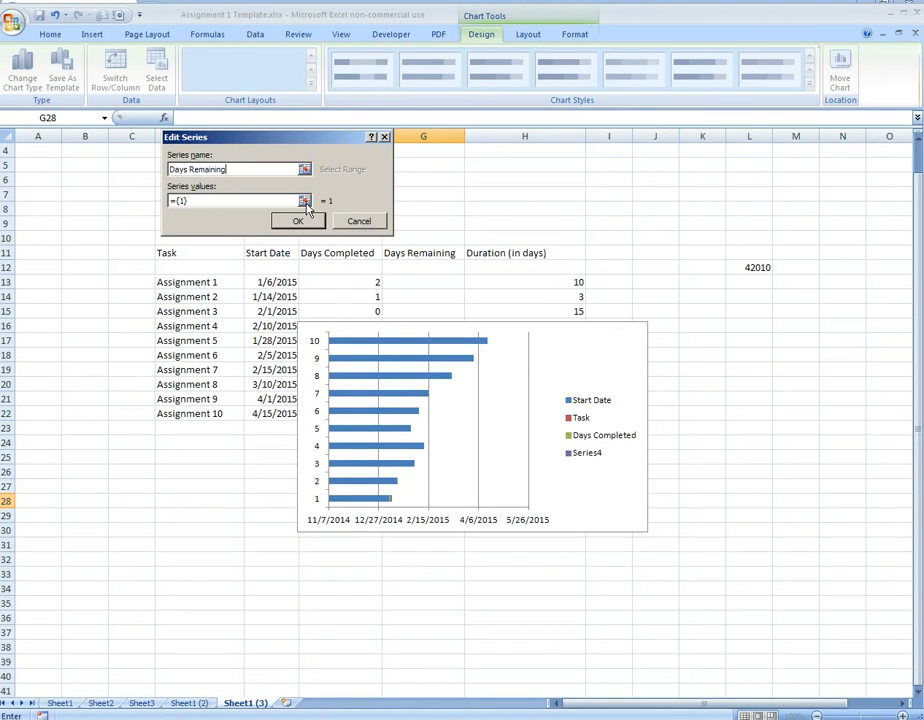
pyautogui.click(304, 201)
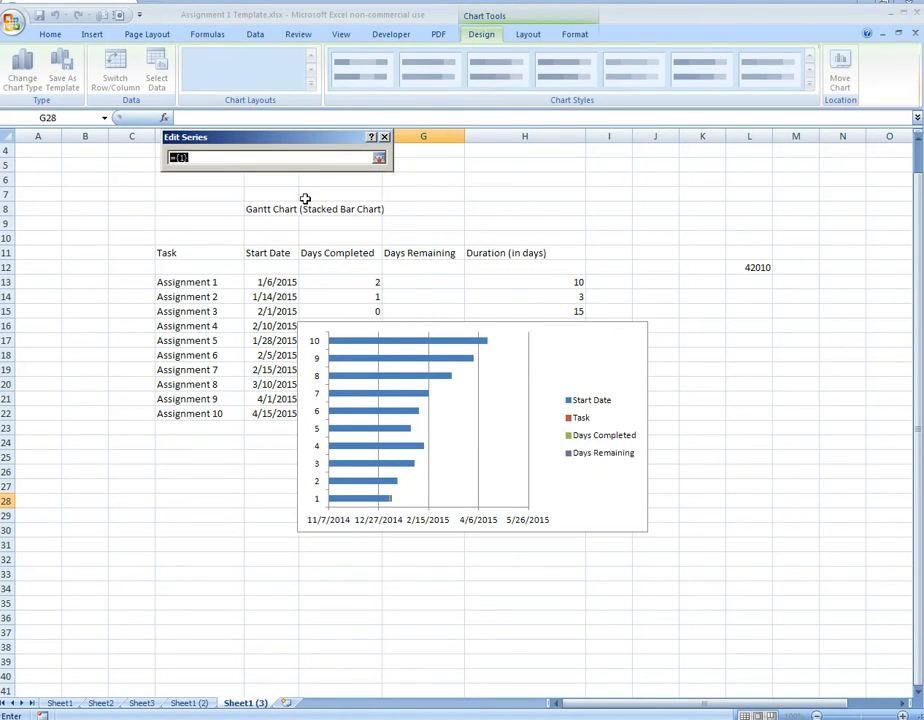
pyautogui.moveTo(427, 278); pyautogui.dragTo(427, 418)
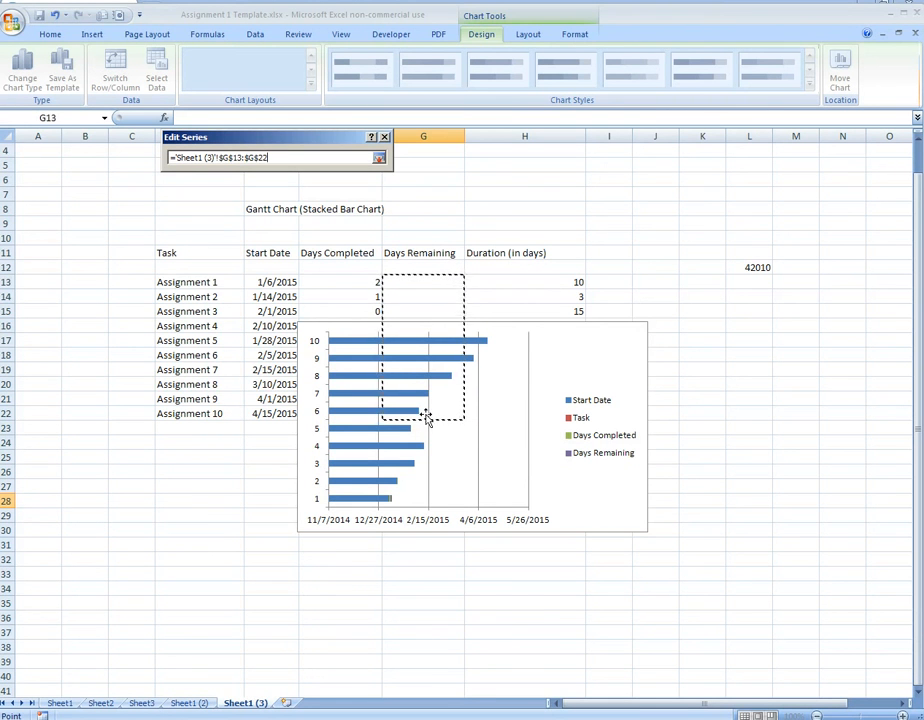
pyautogui.press('Return')
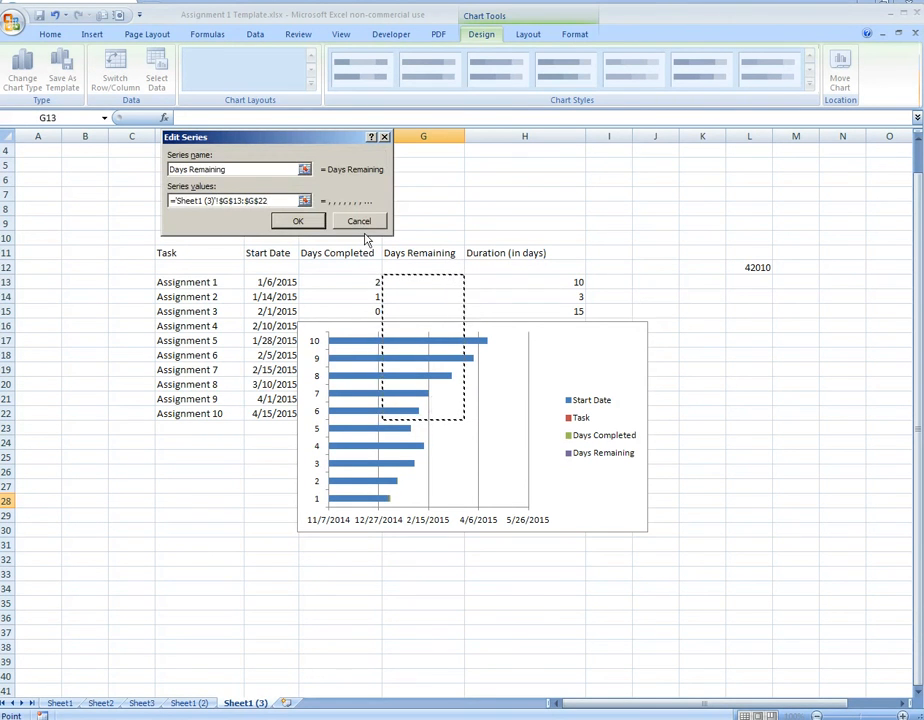
pyautogui.click(297, 223)
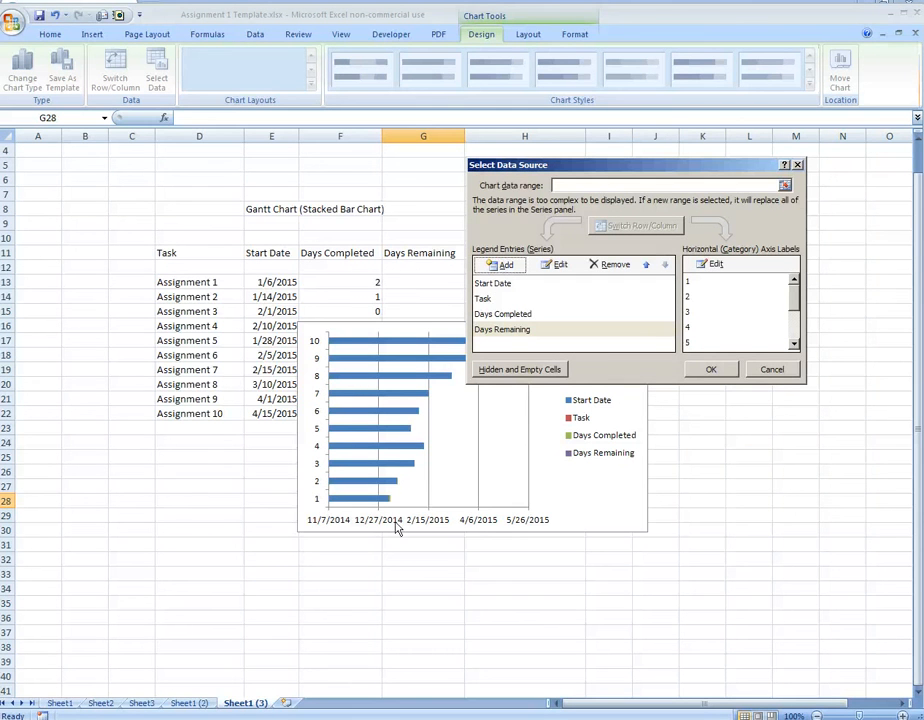
pyautogui.click(711, 370)
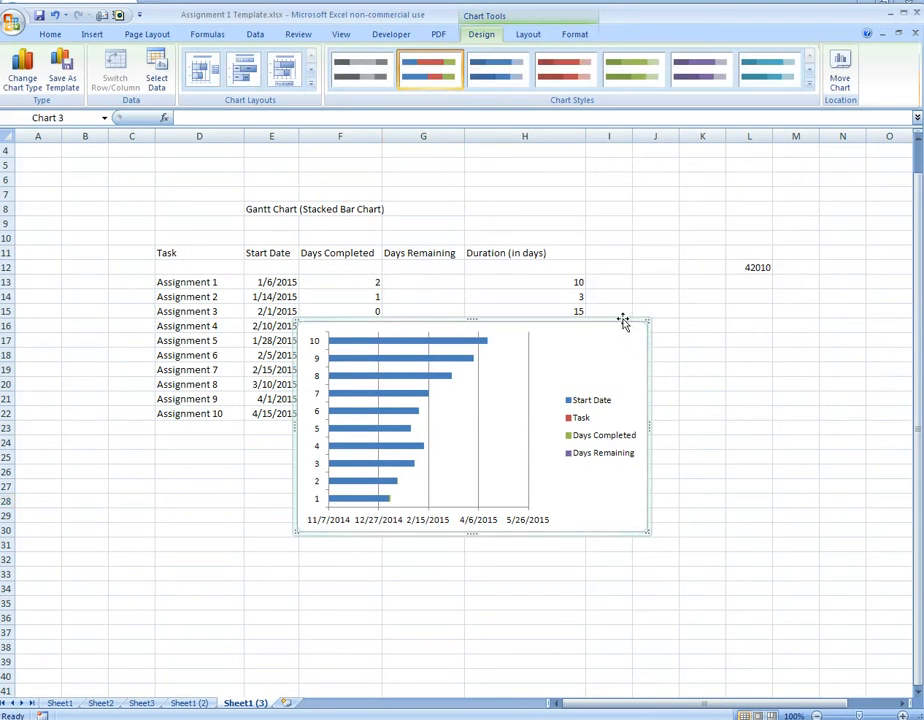
# - Move the chart below the task table and set its vertical axis to show categories in reverse order
pyautogui.moveTo(621, 320); pyautogui.dragTo(478, 439)
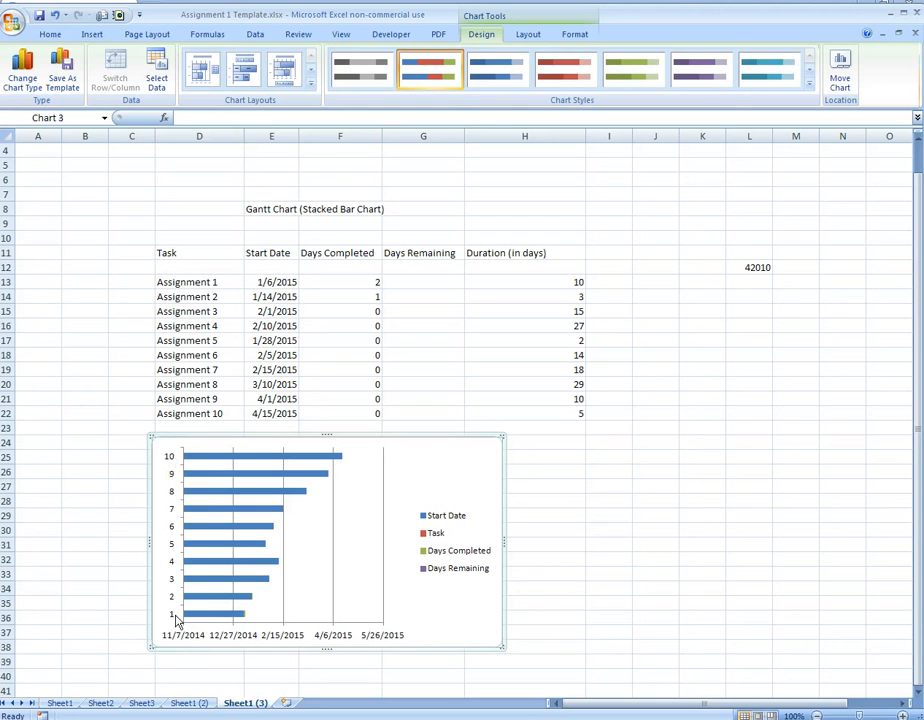
pyautogui.rightClick(170, 460)
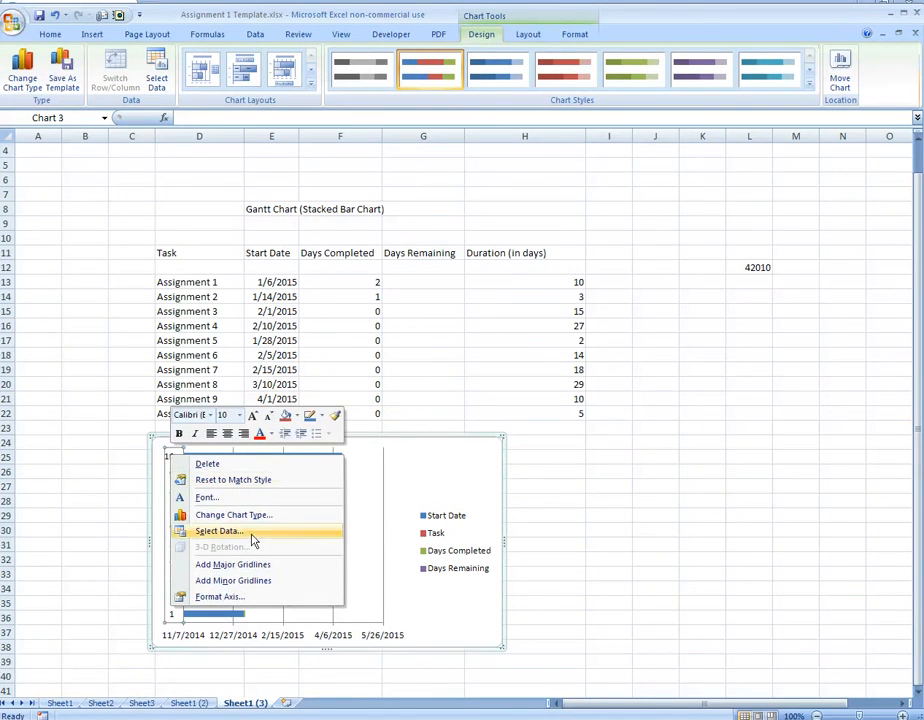
pyautogui.click(234, 598)
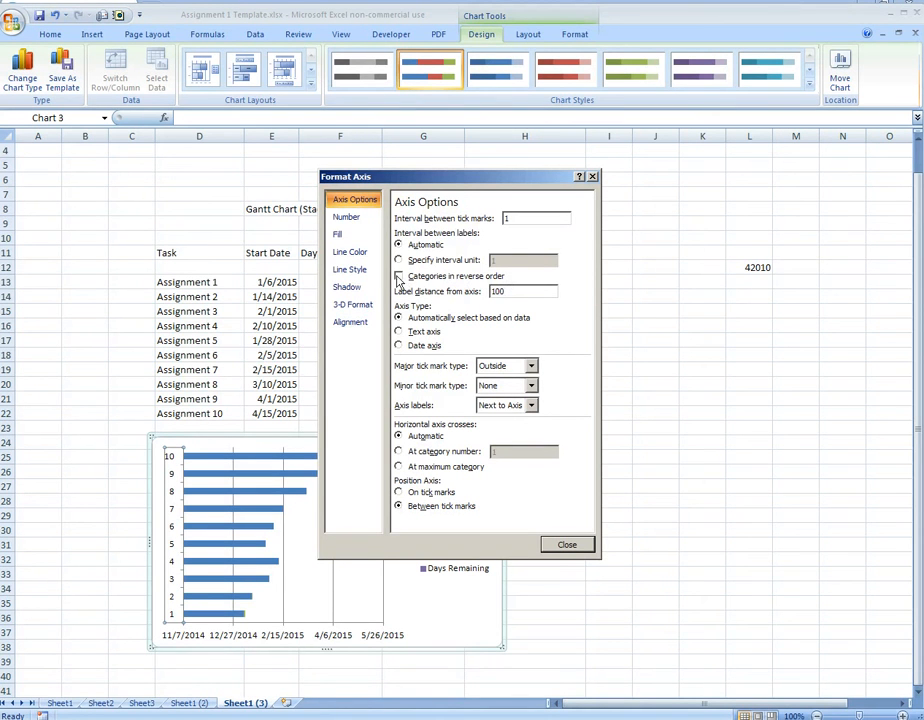
pyautogui.click(399, 277)
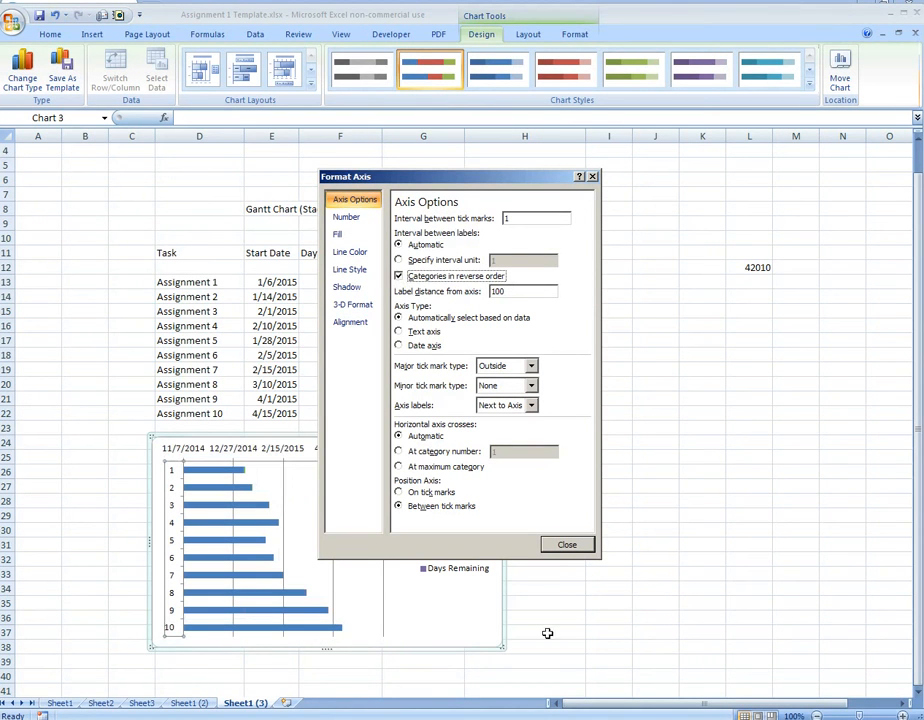
# - Close the axis formatting with reverse order applied, and set the number format of the chart's vertical axis to Text
pyautogui.click(583, 546)
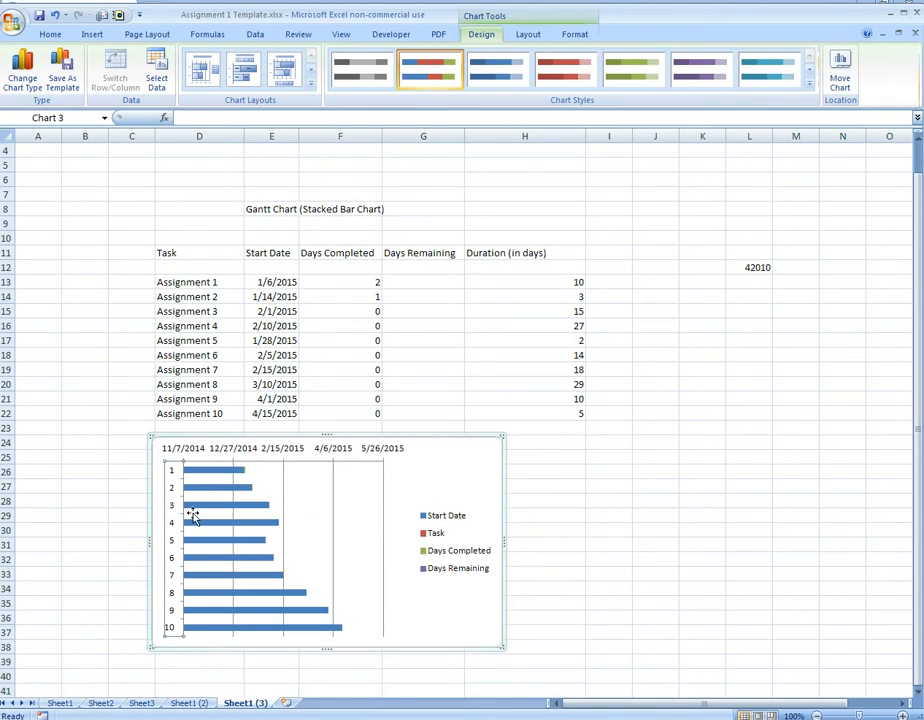
pyautogui.click(50, 34)
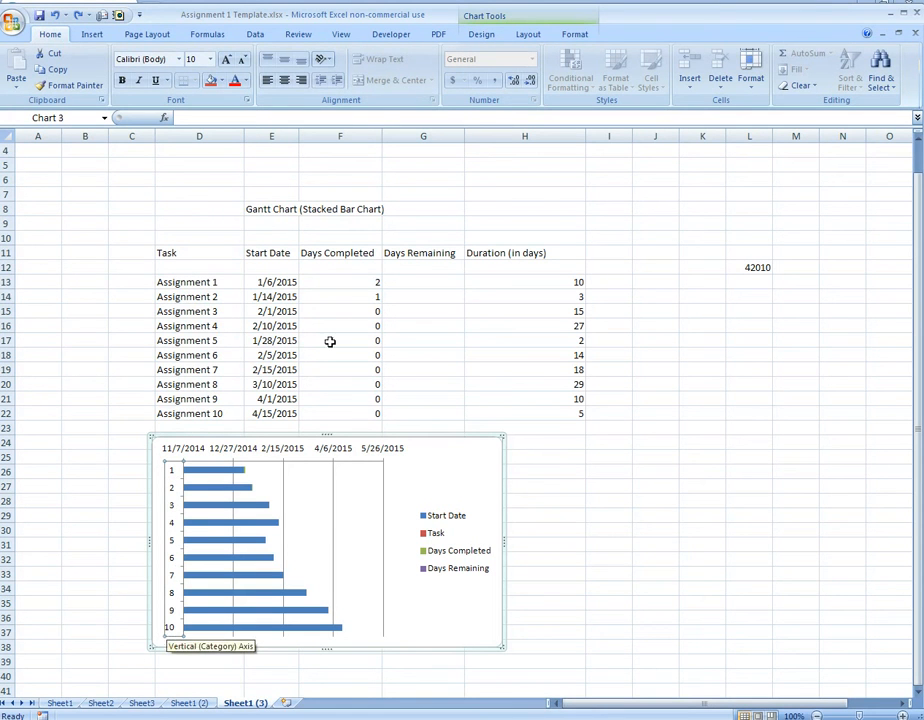
pyautogui.rightClick(172, 511)
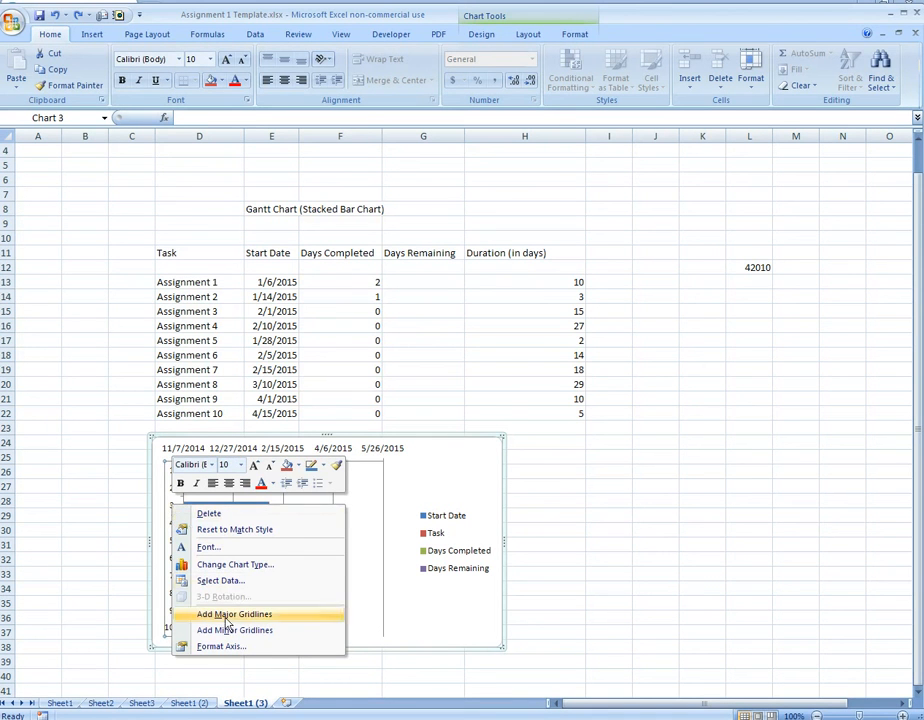
pyautogui.click(226, 647)
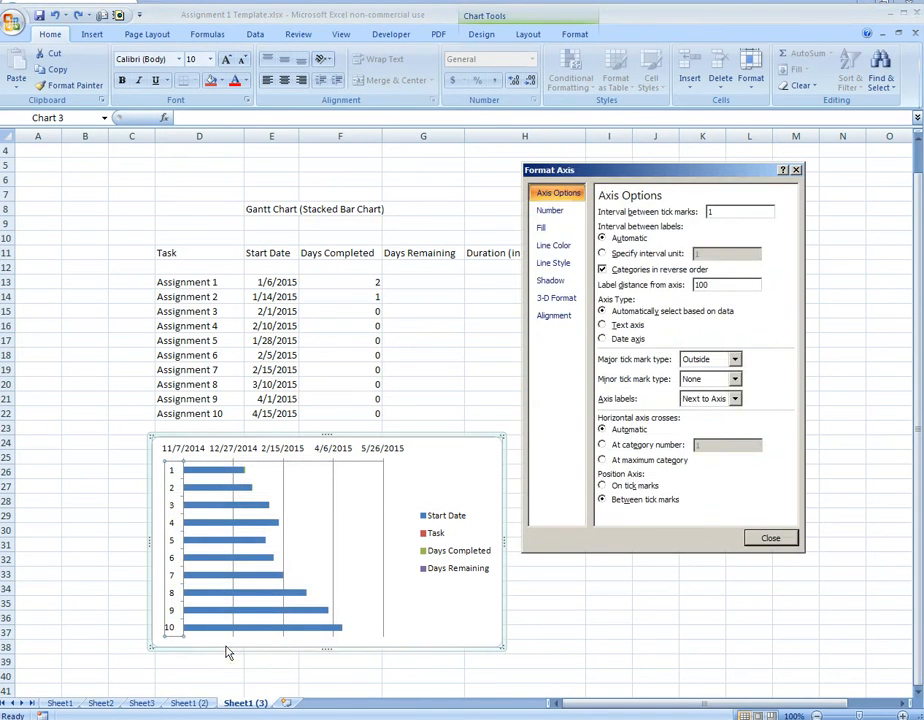
pyautogui.click(558, 214)
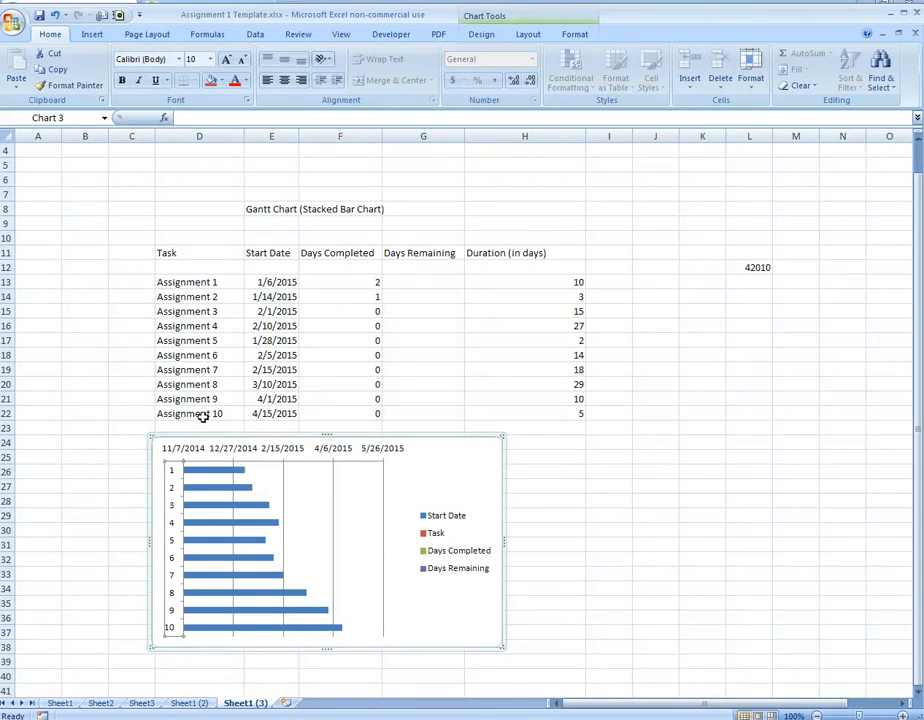
pyautogui.rightClick(171, 582)
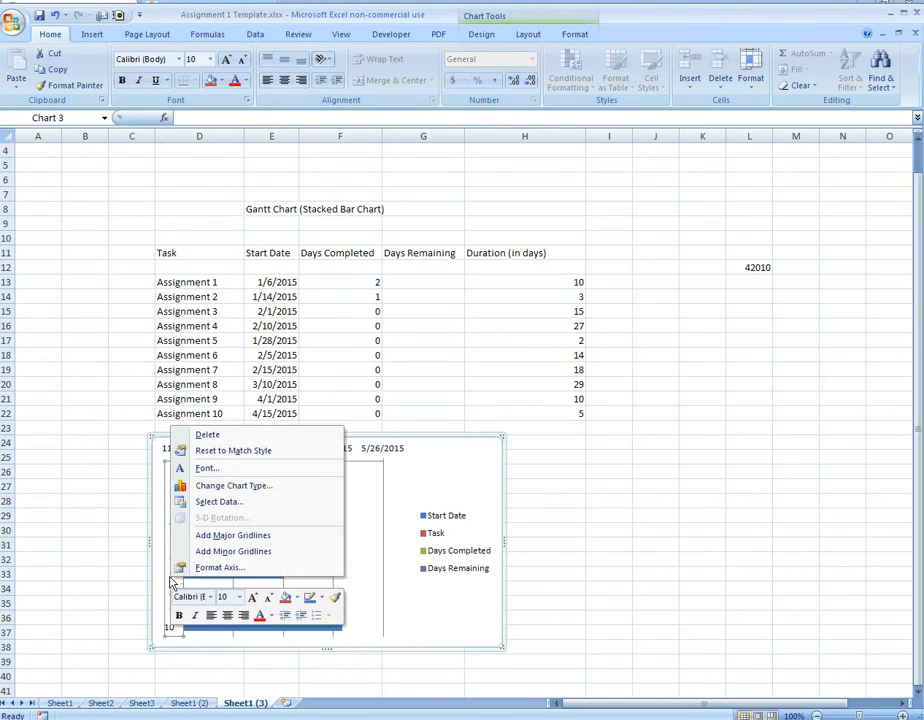
pyautogui.click(222, 567)
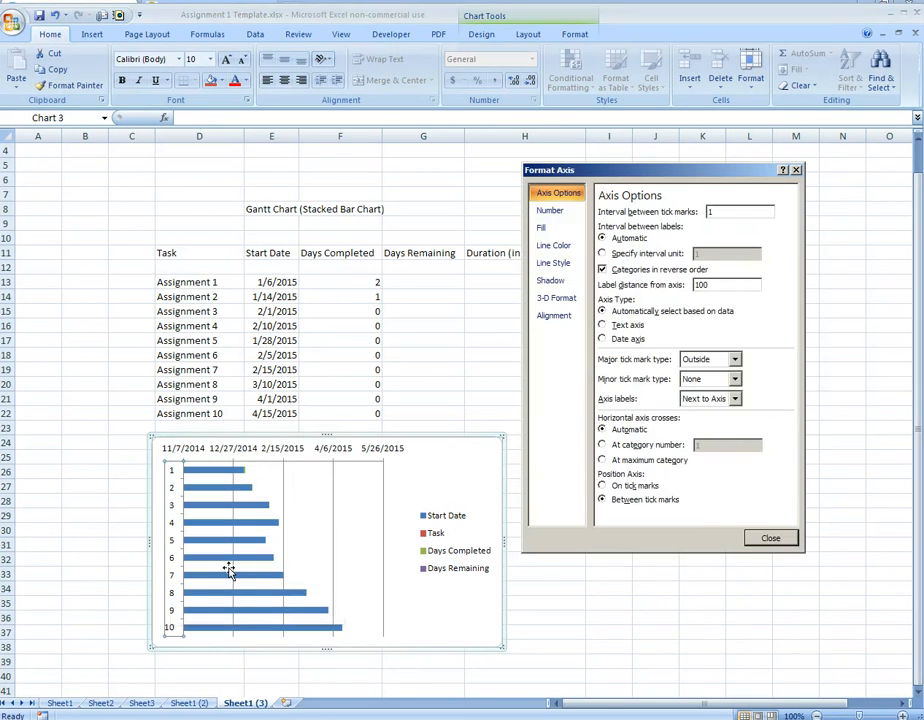
pyautogui.click(552, 211)
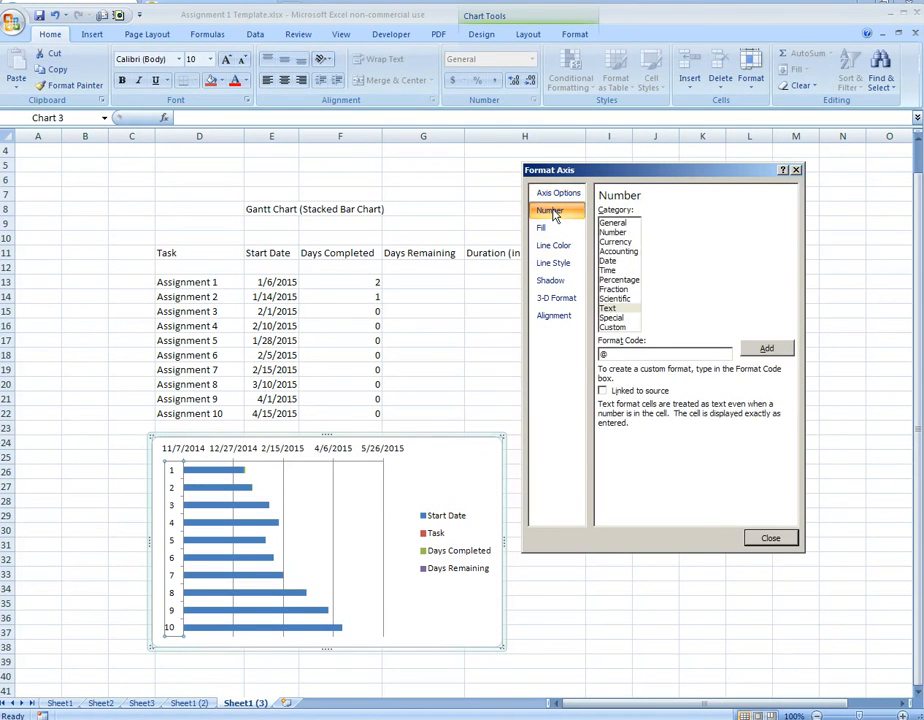
pyautogui.click(618, 309)
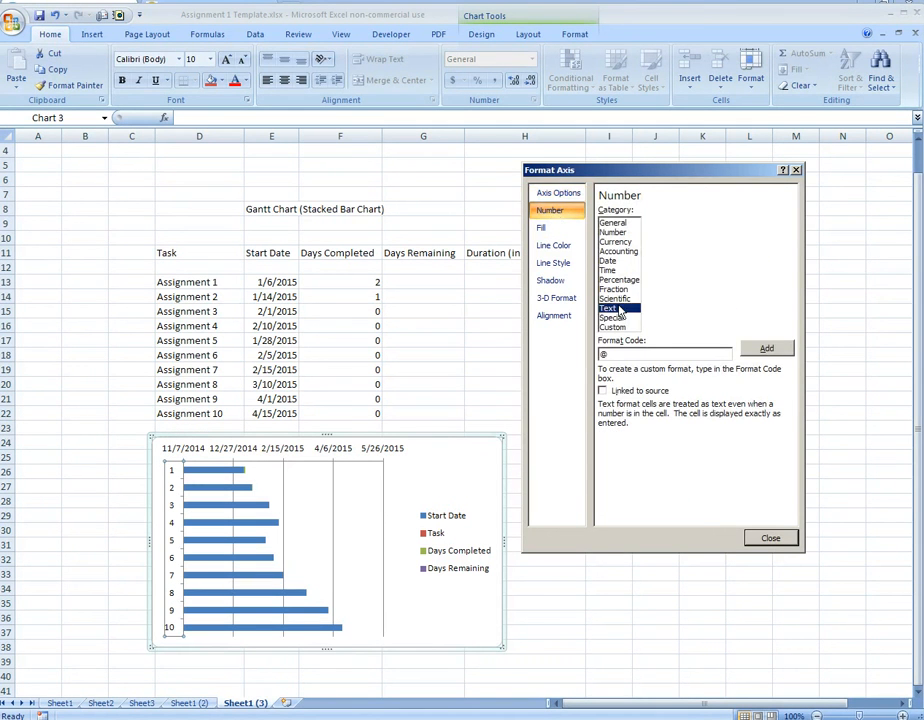
pyautogui.click(770, 539)
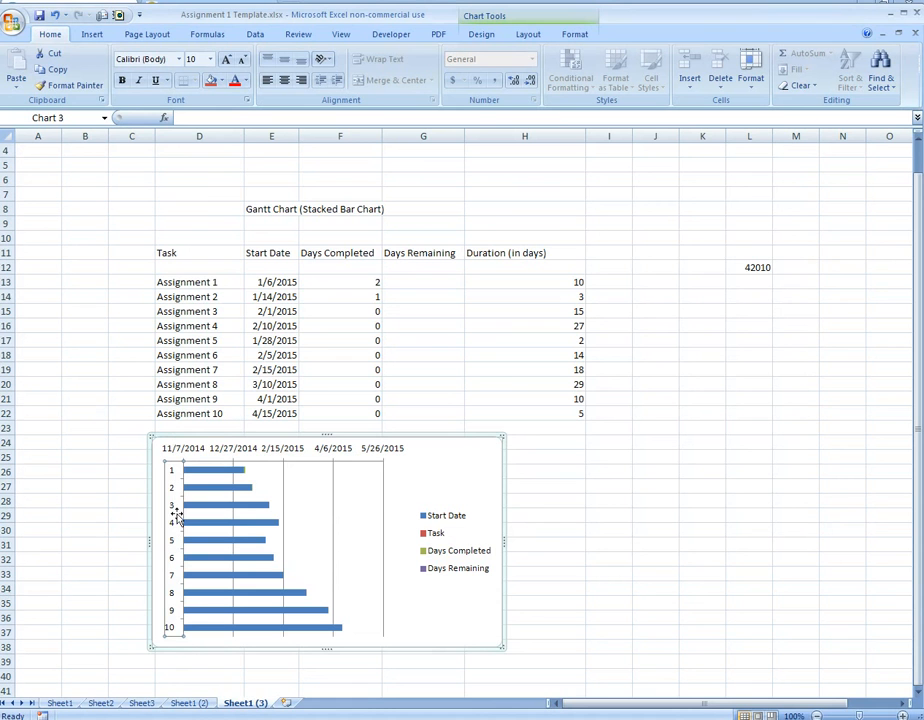
# - Use the assignment names in D13:D22 as the chart's category axis labels and widen the chart to column L
pyautogui.rightClick(172, 474)
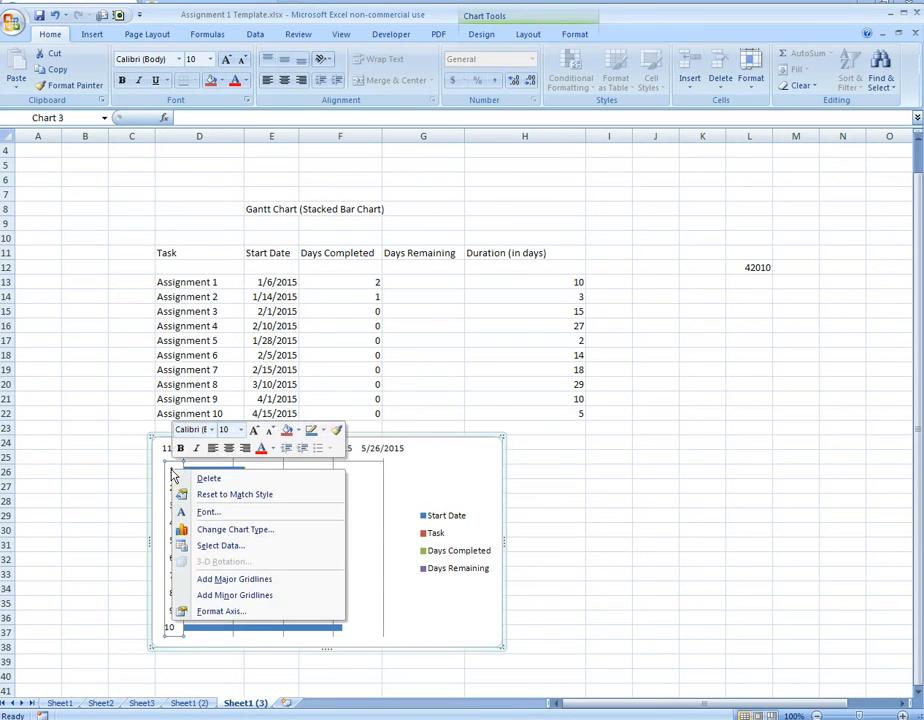
pyautogui.click(238, 545)
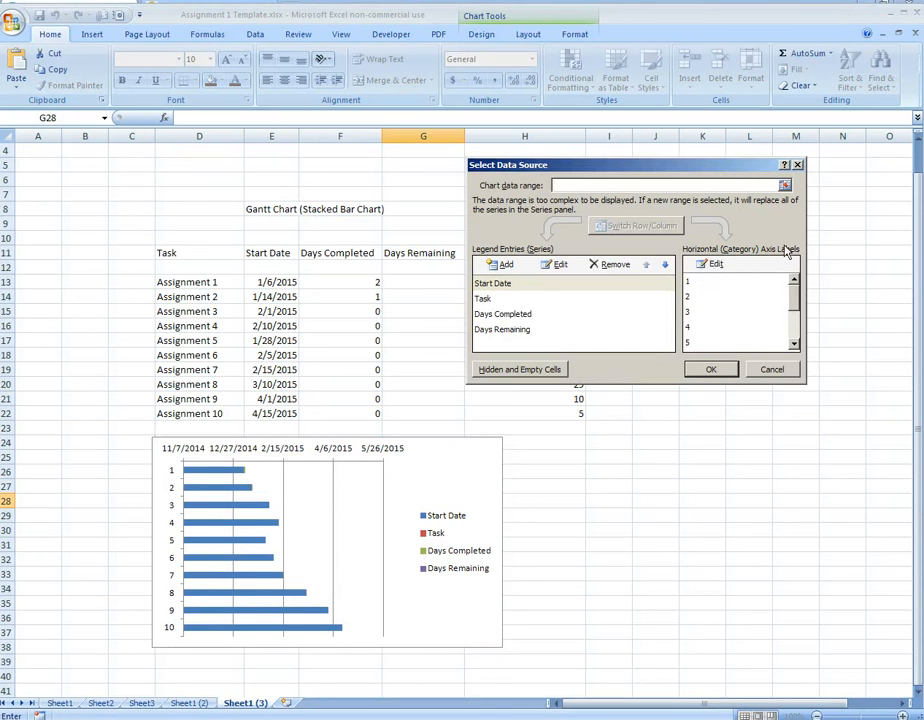
pyautogui.click(713, 265)
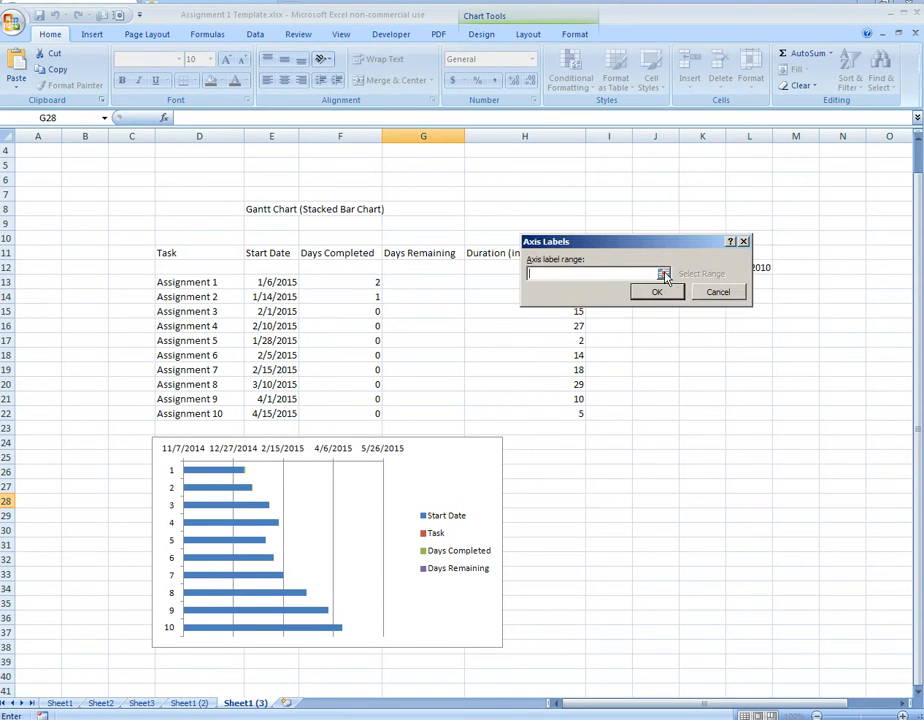
pyautogui.click(665, 276)
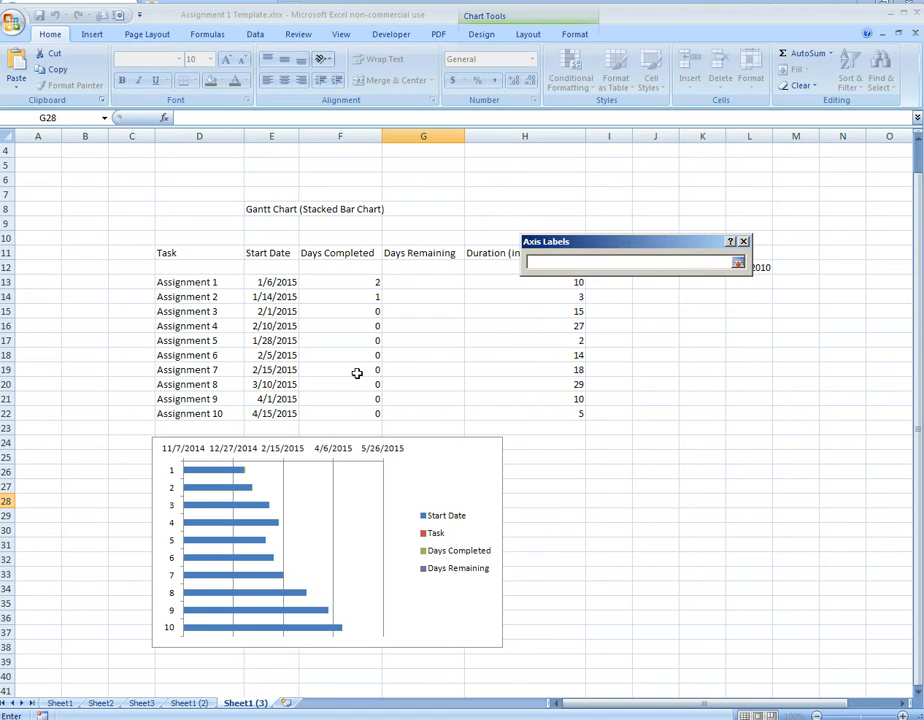
pyautogui.click(206, 283)
pyautogui.moveTo(206, 283); pyautogui.dragTo(205, 412)
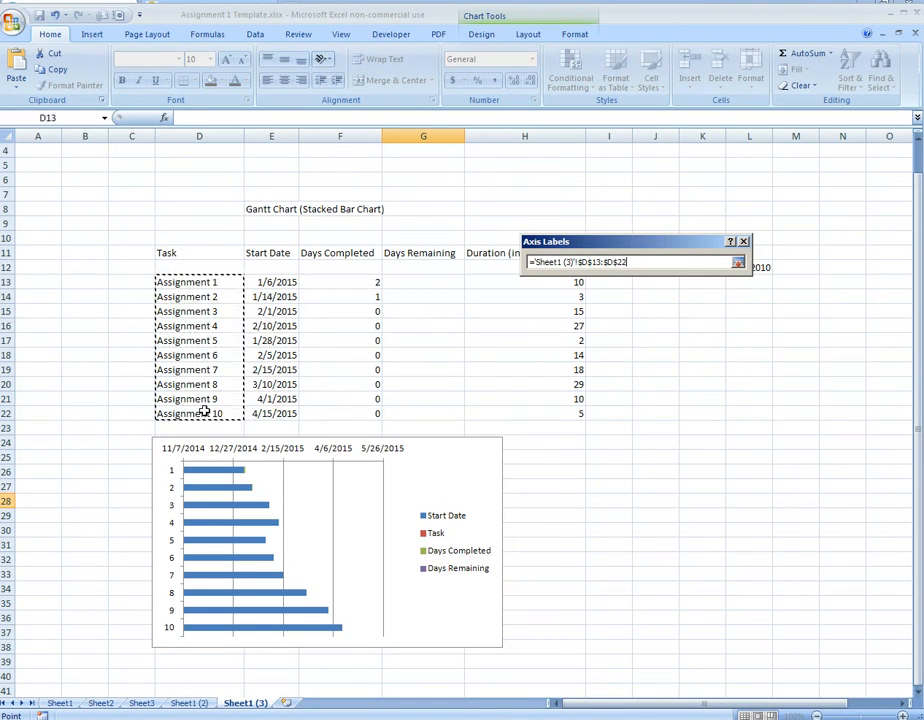
pyautogui.press('Return')
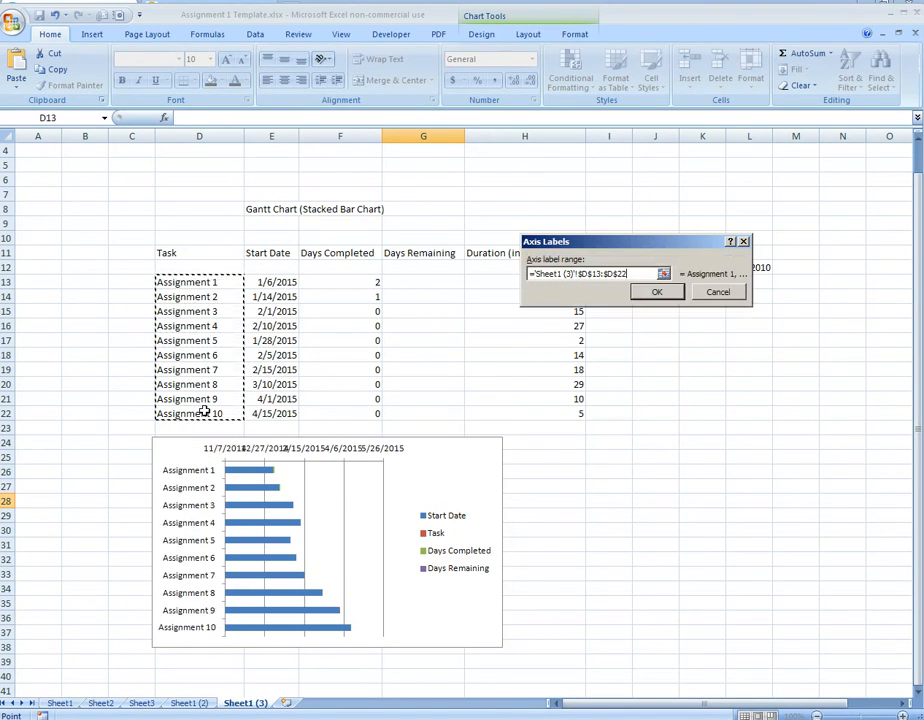
pyautogui.click(658, 292)
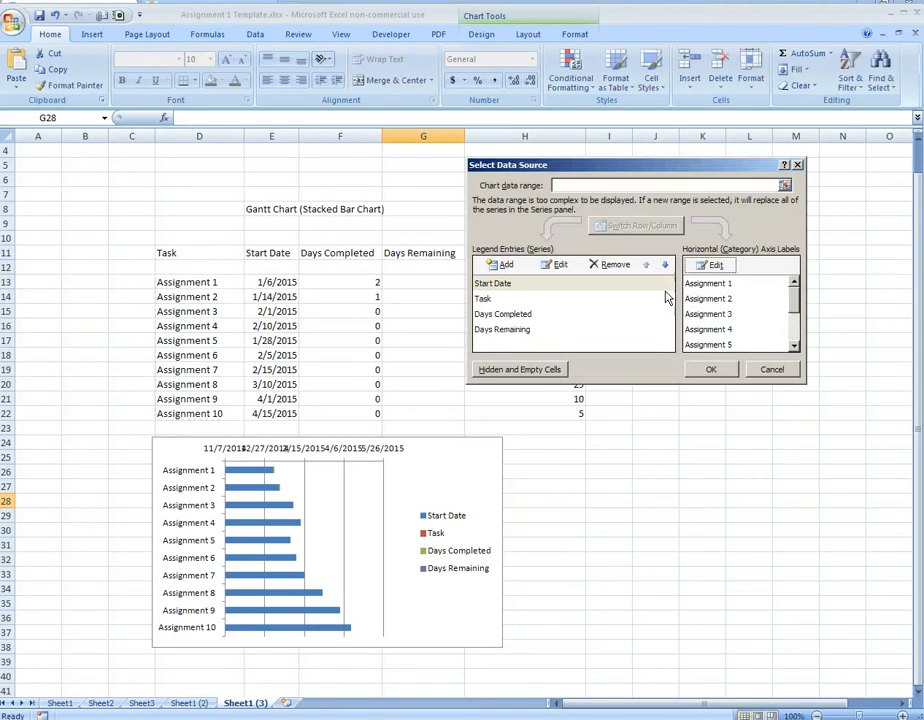
pyautogui.click(728, 370)
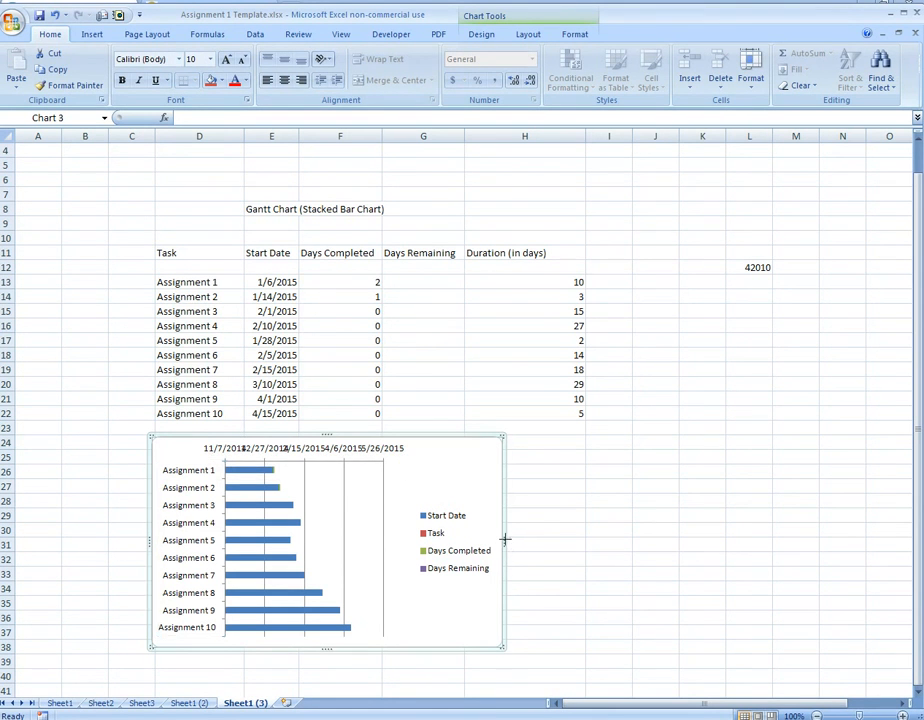
pyautogui.moveTo(505, 539); pyautogui.dragTo(747, 541)
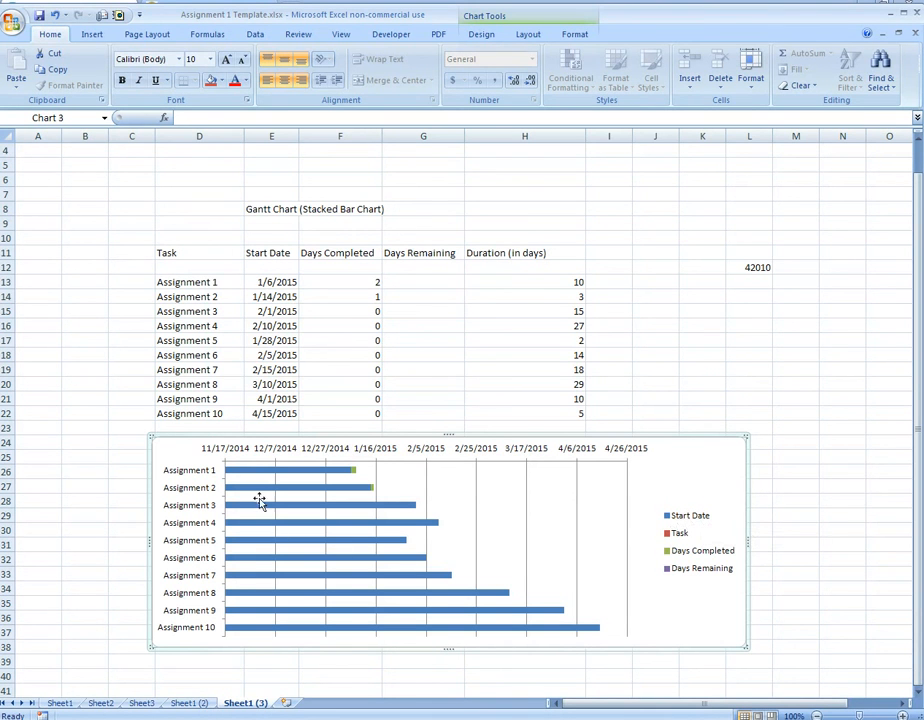
# - Set the Start Date series to No fill so only the remaining series show in the chart
pyautogui.moveTo(248, 480)
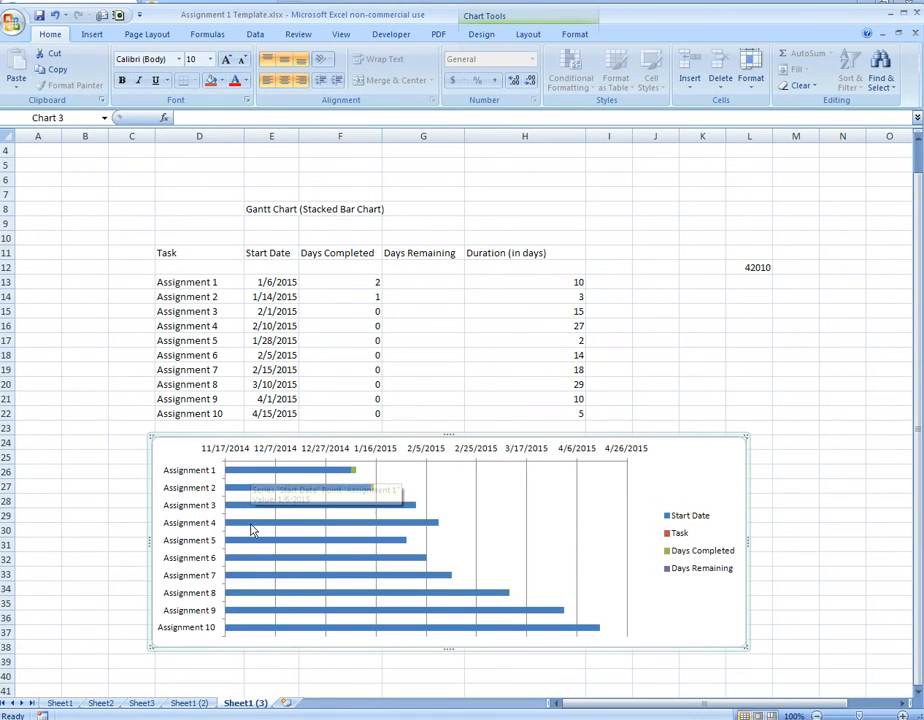
pyautogui.moveTo(286, 634)
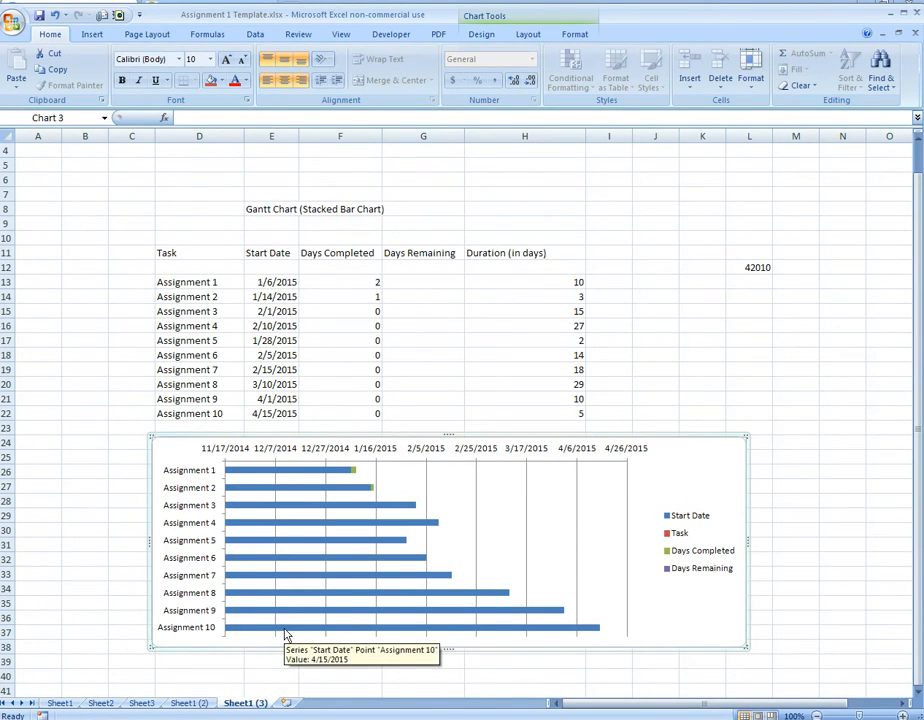
pyautogui.click(259, 474)
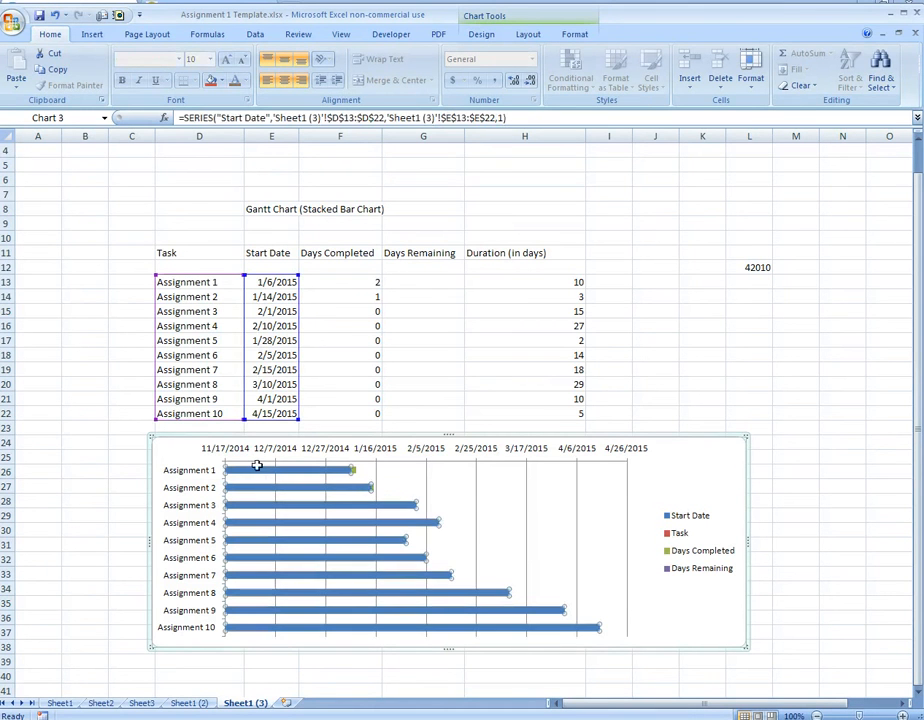
pyautogui.moveTo(384, 631)
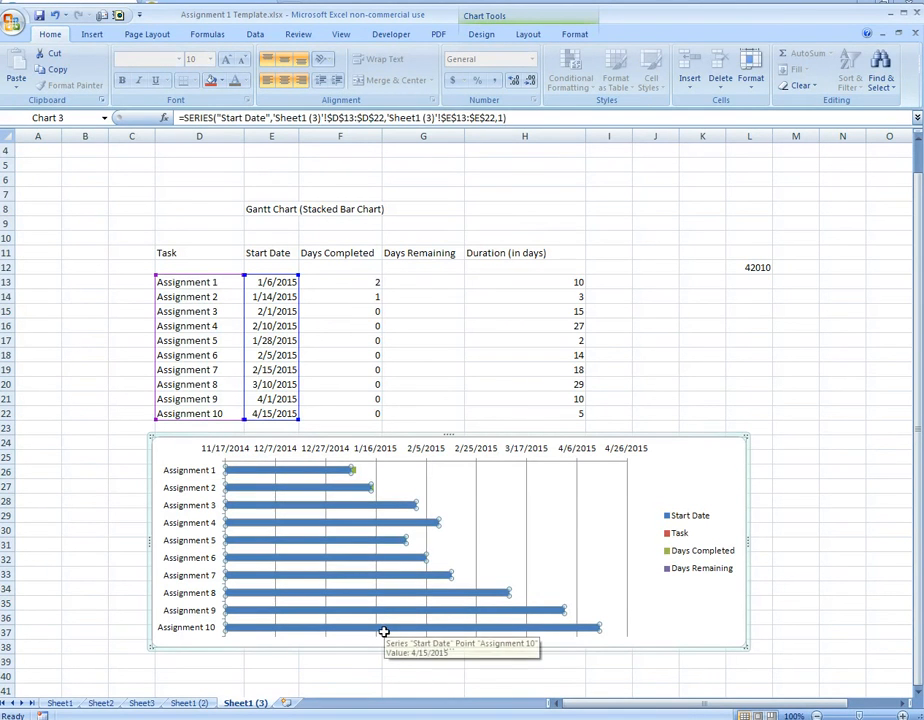
pyautogui.moveTo(238, 473)
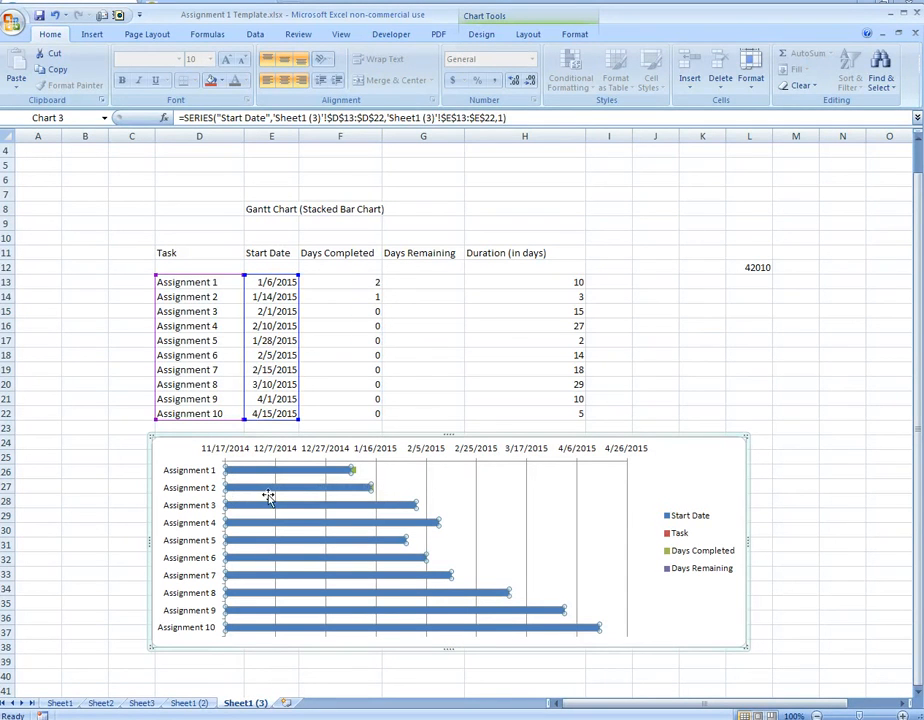
pyautogui.rightClick(239, 476)
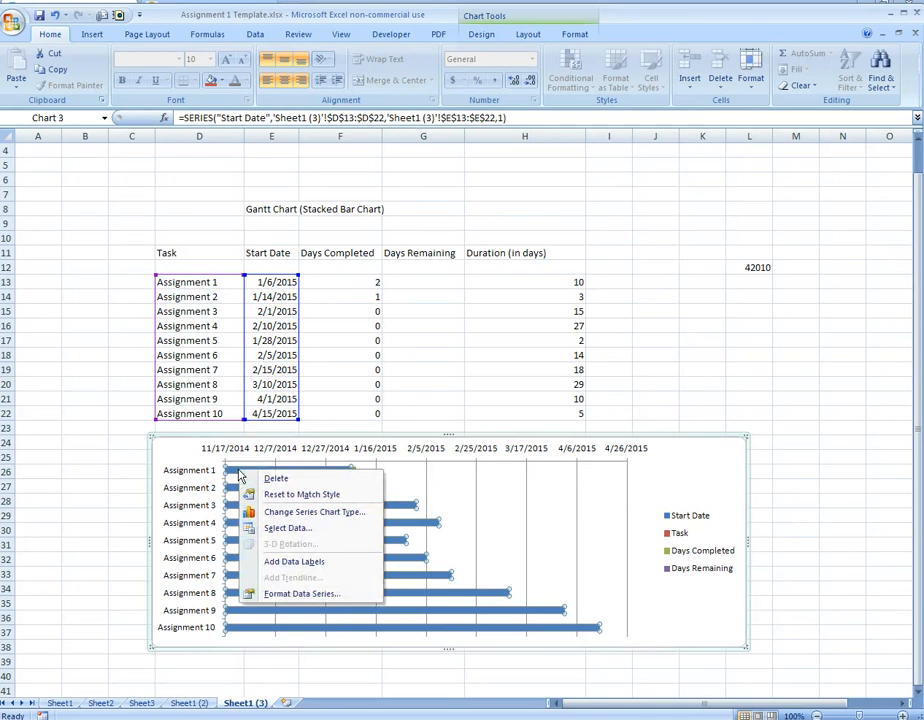
pyautogui.click(306, 595)
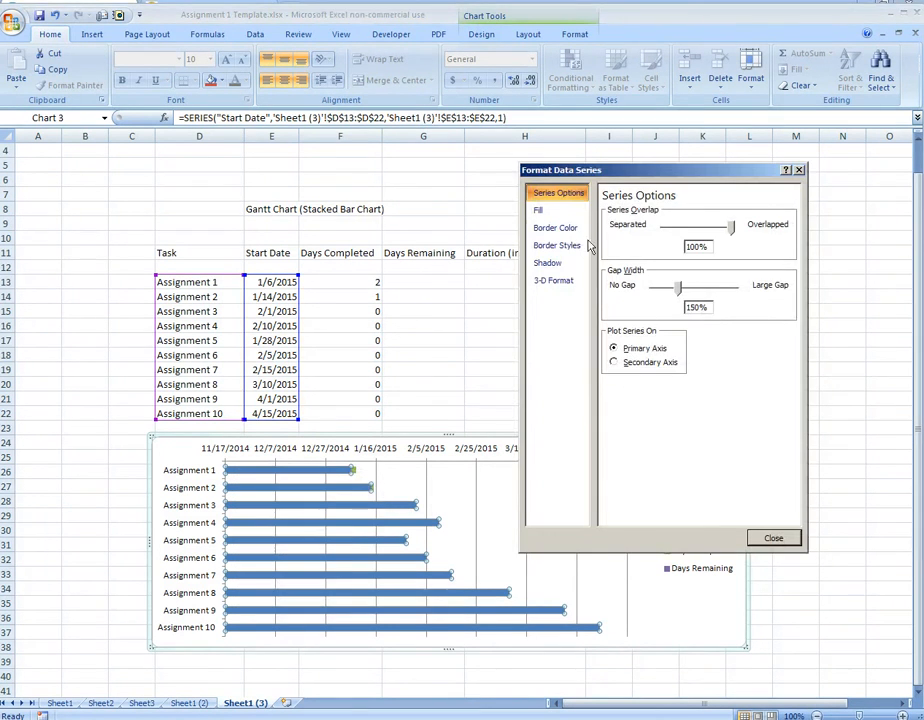
pyautogui.click(562, 216)
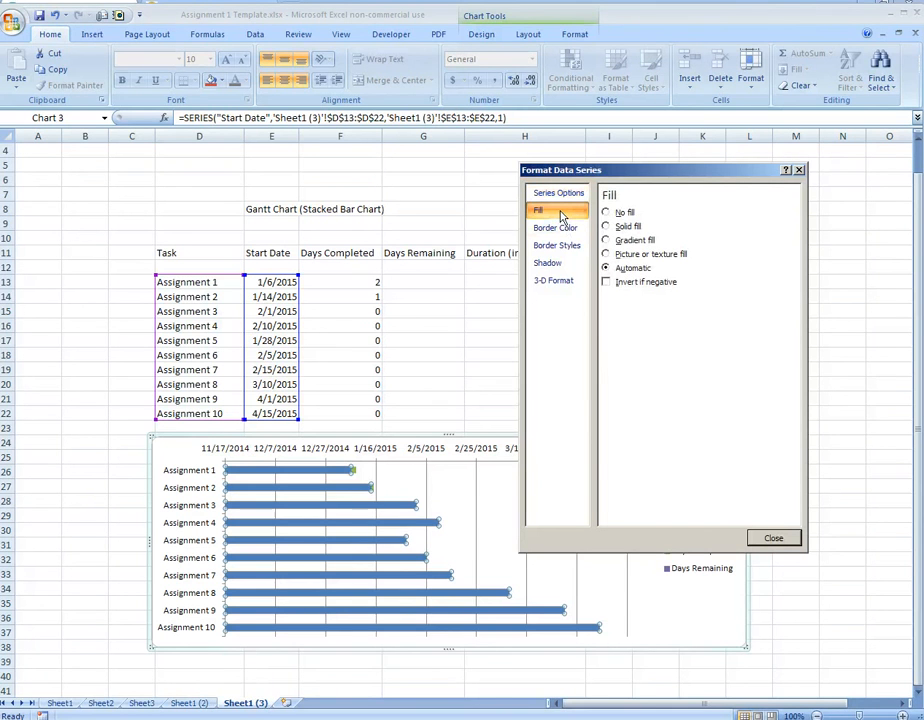
pyautogui.click(605, 213)
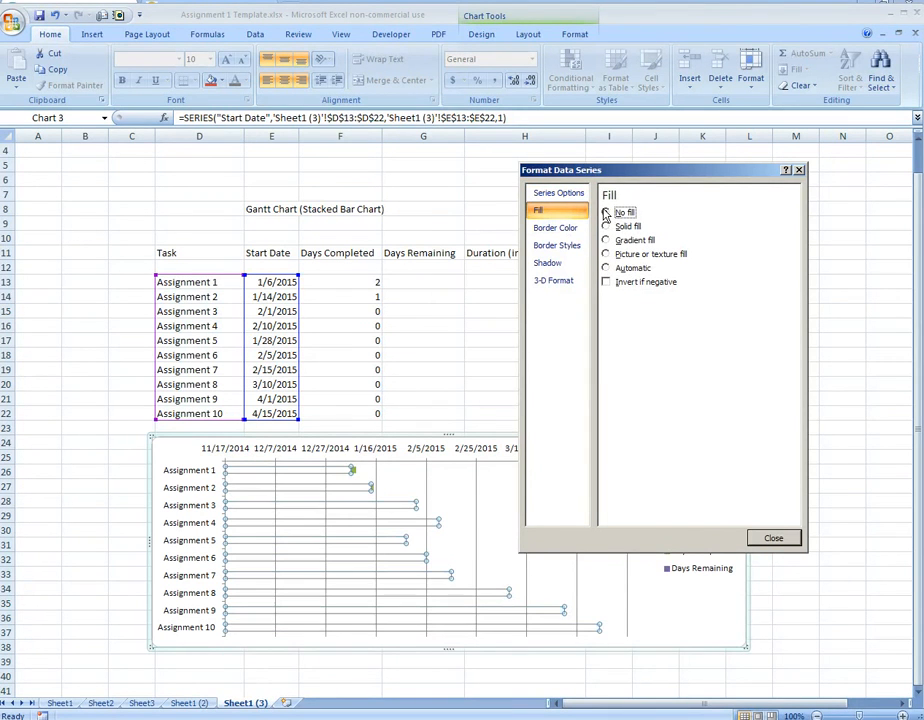
pyautogui.click(774, 539)
pyautogui.click(722, 376)
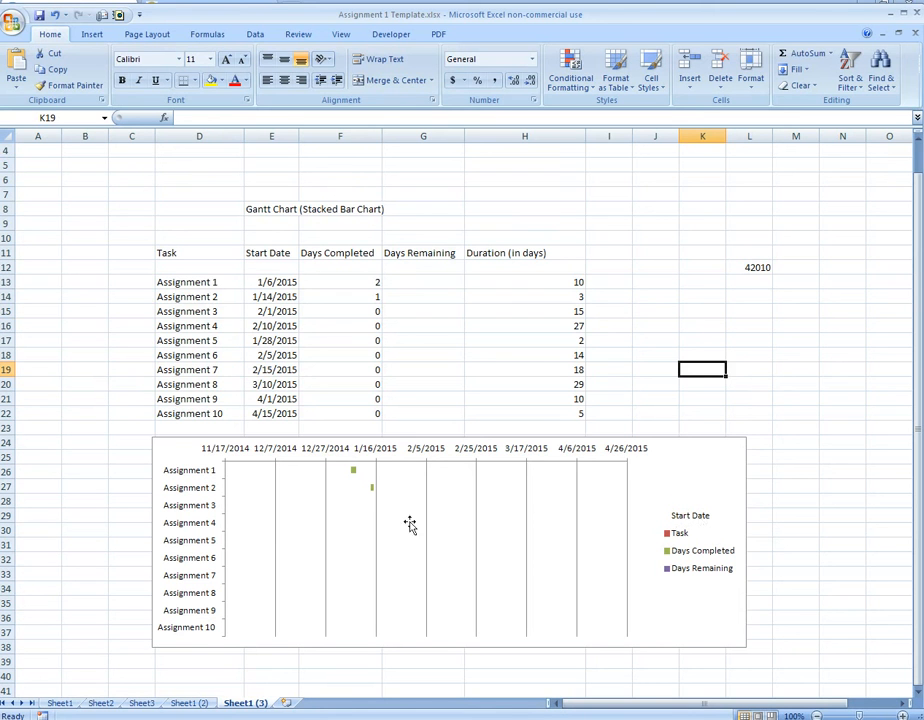
# - Delete the Start Date and Task entries from the chart legend
pyautogui.click(702, 520)
pyautogui.click(684, 521)
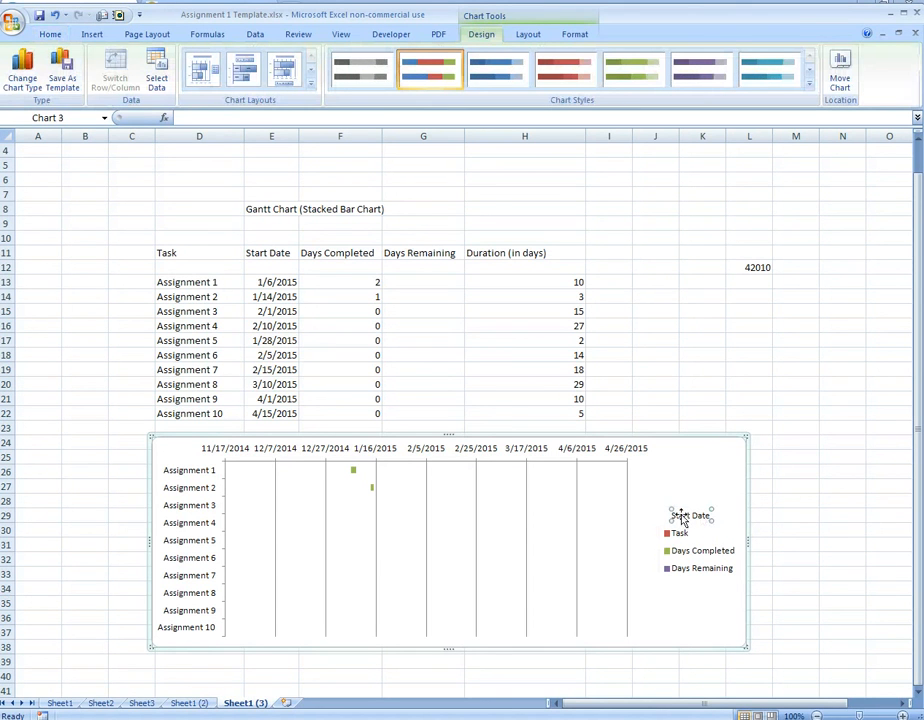
pyautogui.press('Delete')
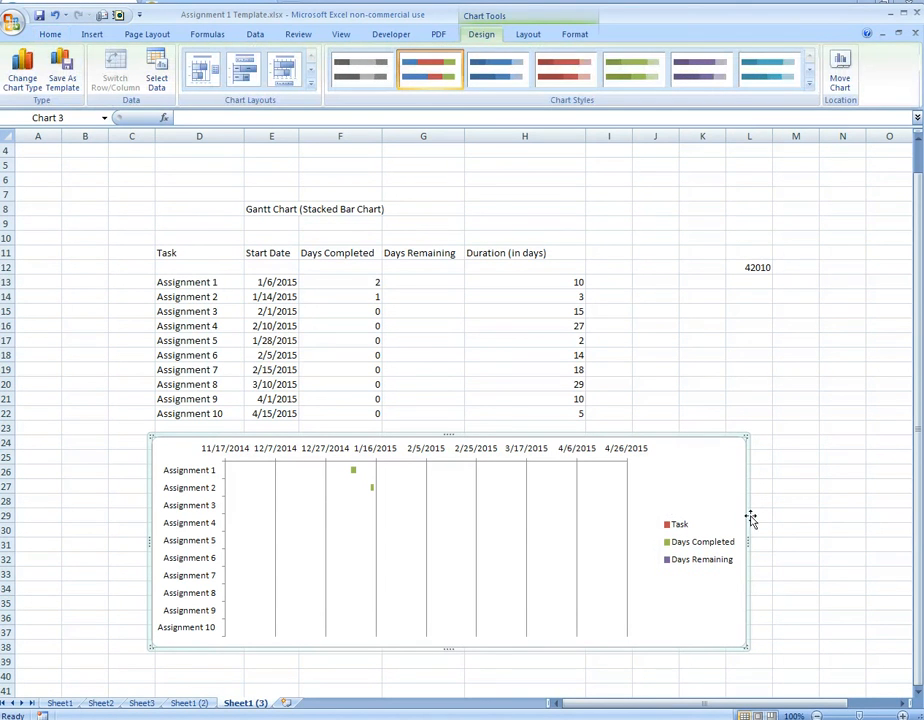
pyautogui.click(816, 571)
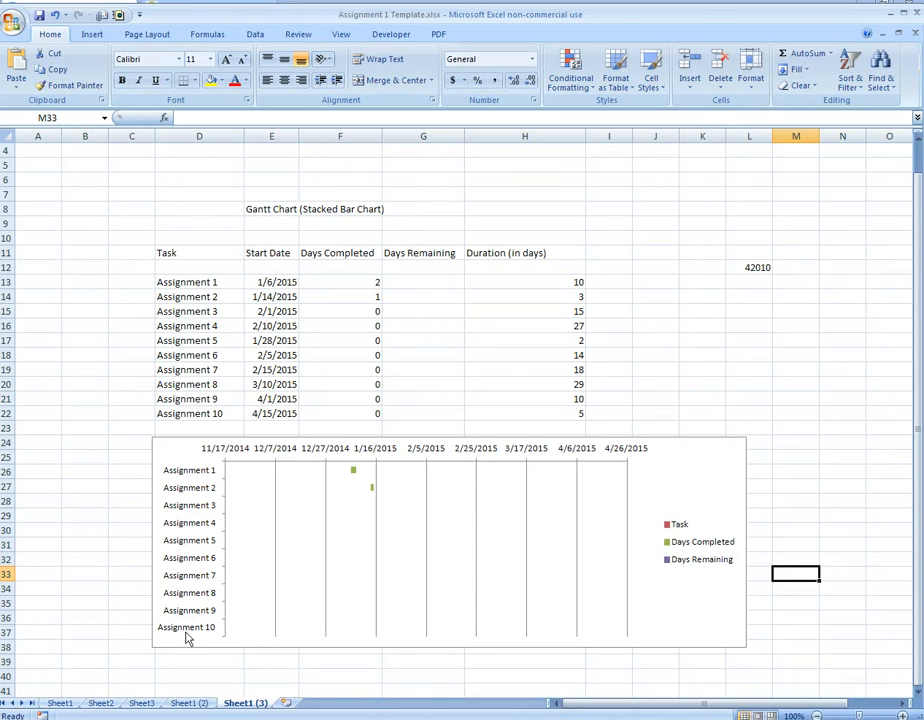
pyautogui.click(679, 525)
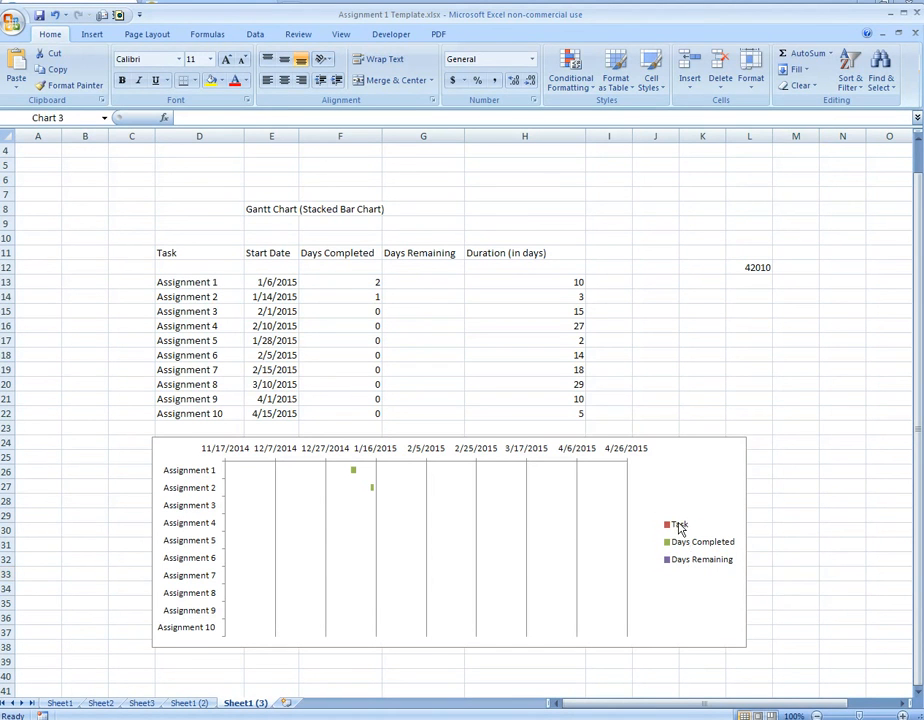
pyautogui.click(679, 525)
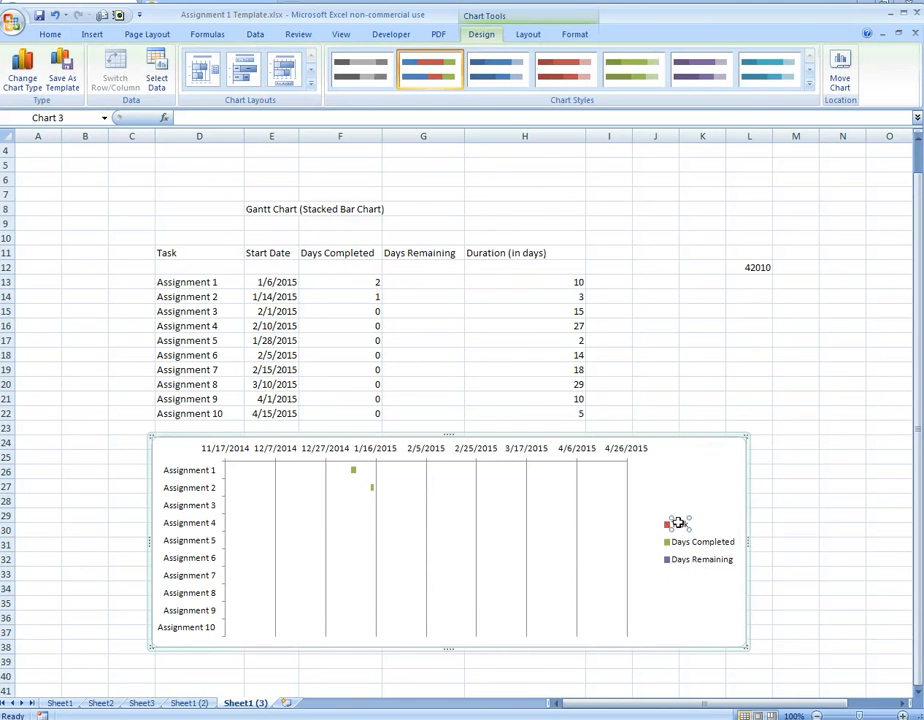
pyautogui.press('Delete')
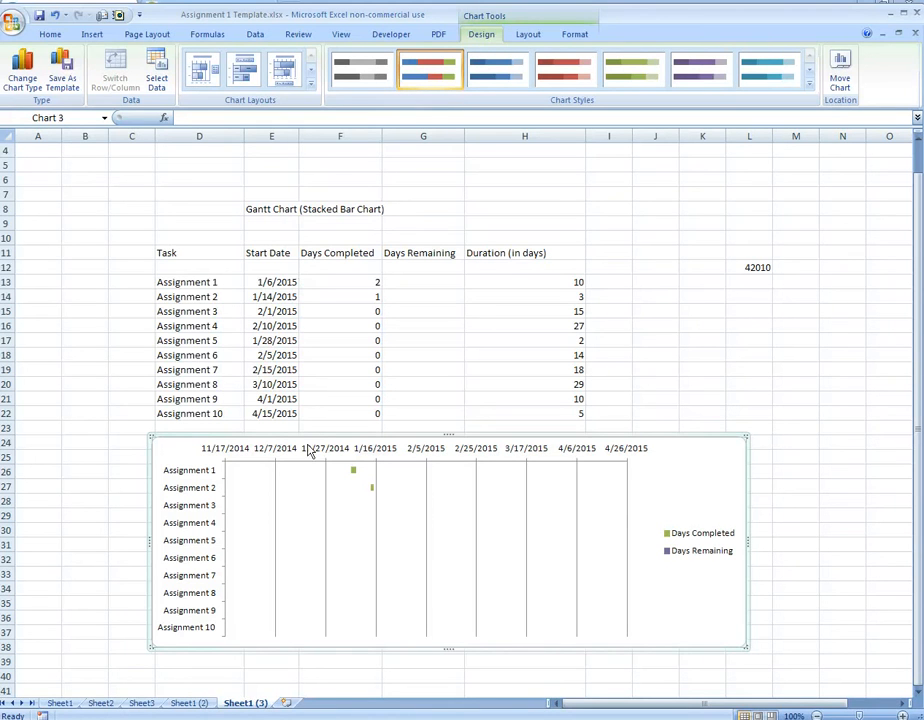
# - Check the serial number behind Assignment 1's start date in E13 by previewing the General format, leaving the cell's date format in place
pyautogui.click(278, 283)
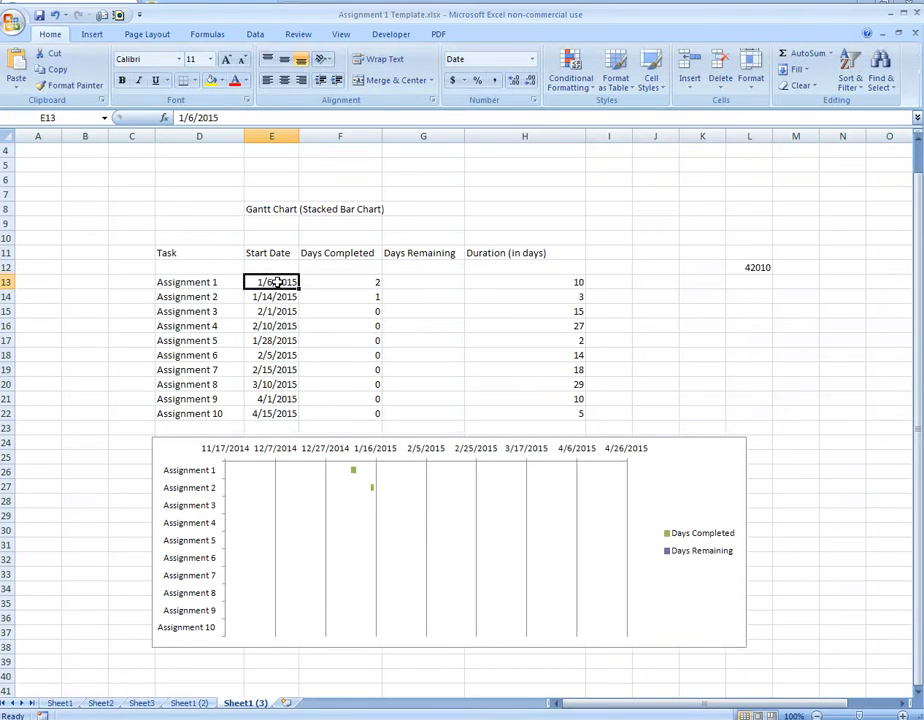
pyautogui.rightClick(279, 284)
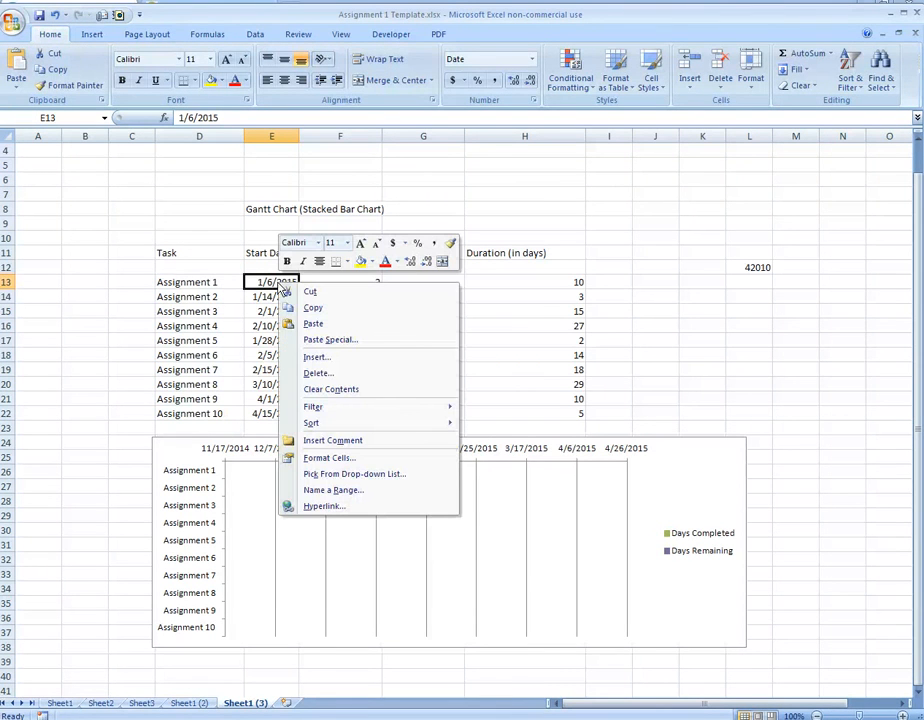
pyautogui.click(346, 465)
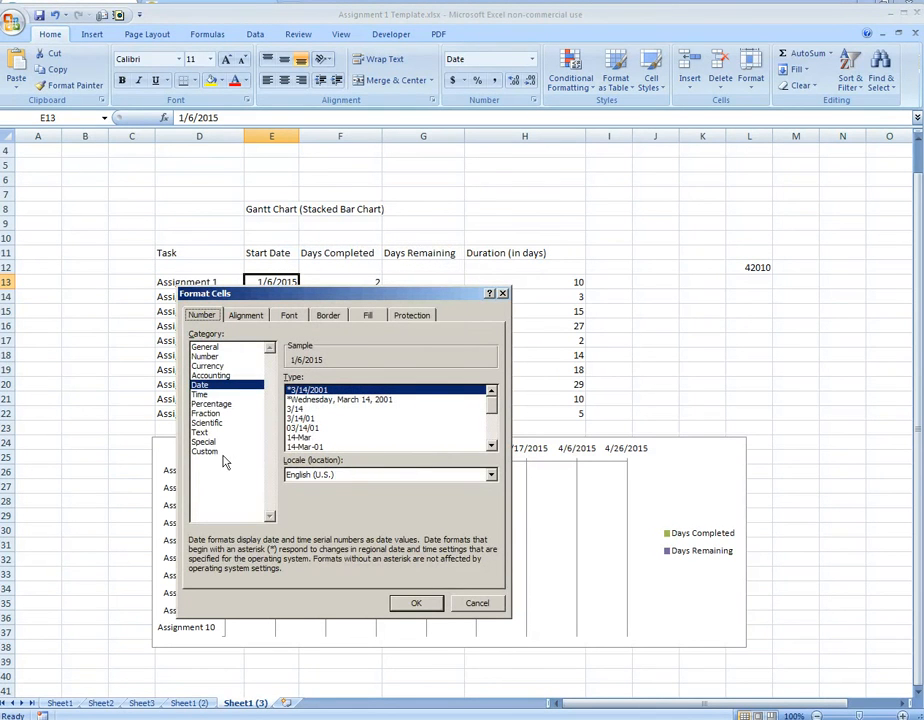
pyautogui.click(204, 347)
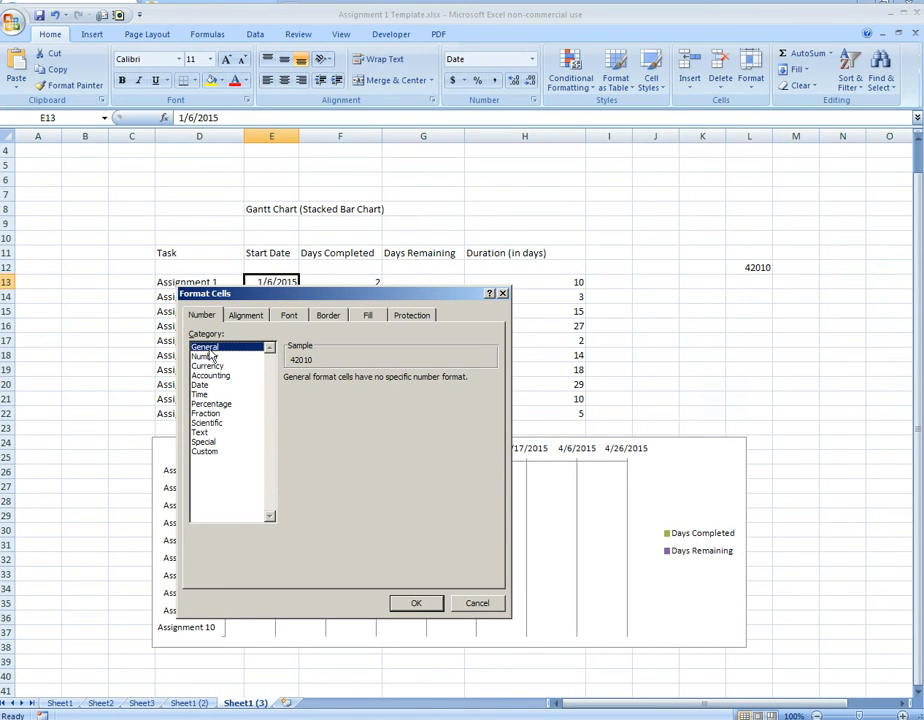
pyautogui.click(477, 604)
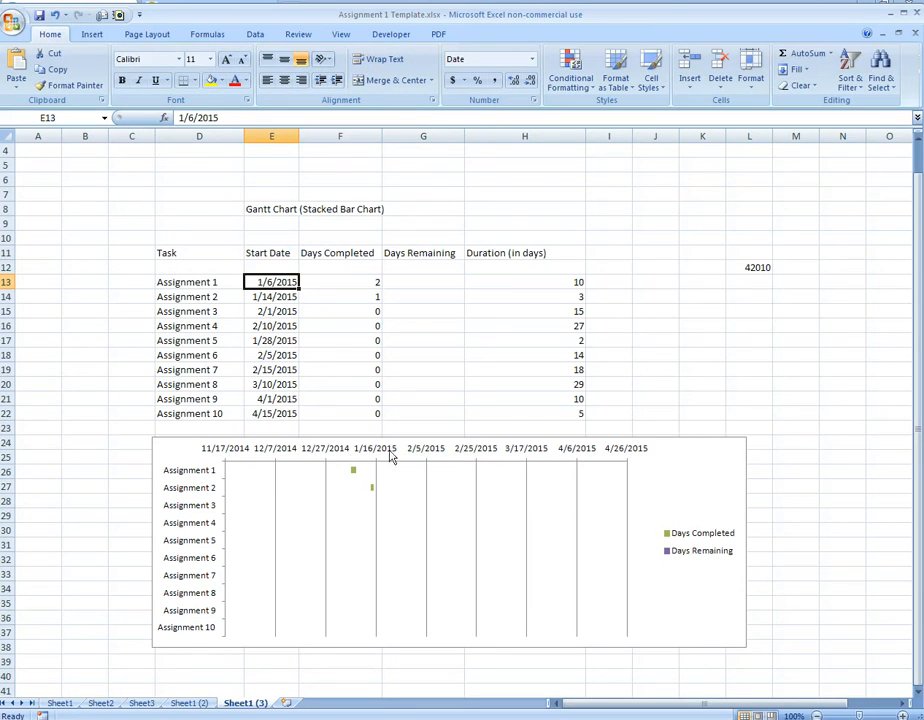
# - Fix the minimum of the chart's horizontal date axis at 42010 so the timeline starts at 1/6/2015
pyautogui.click(223, 457)
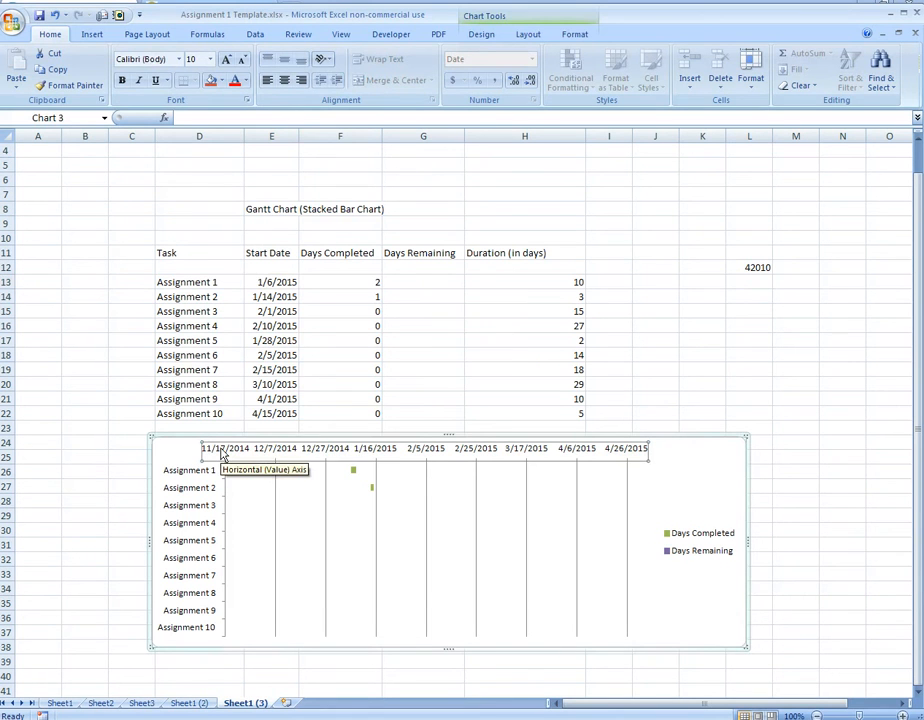
pyautogui.rightClick(223, 457)
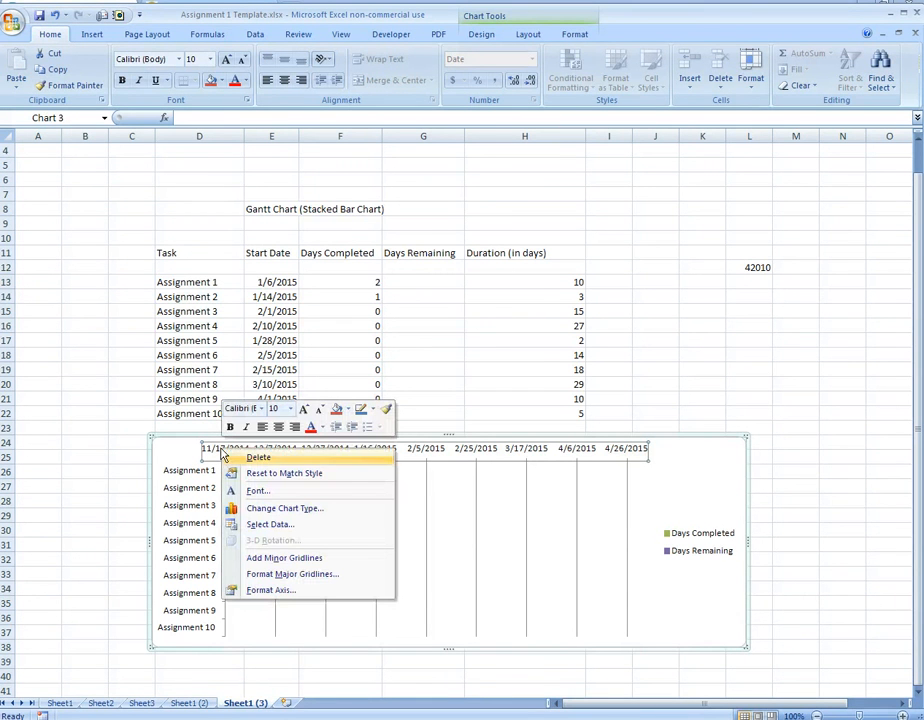
pyautogui.click(263, 591)
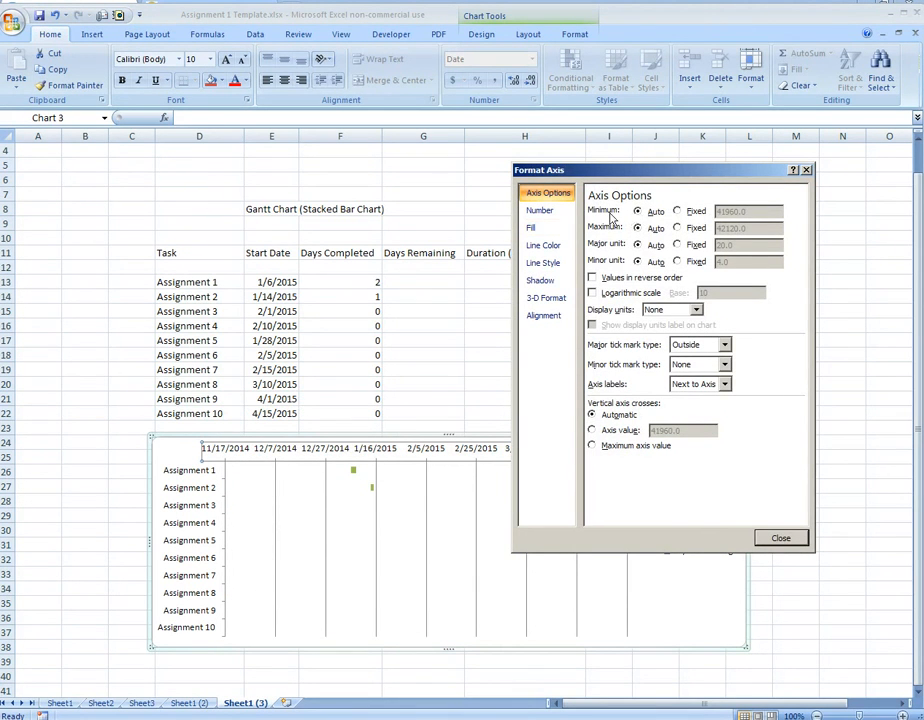
pyautogui.click(678, 212)
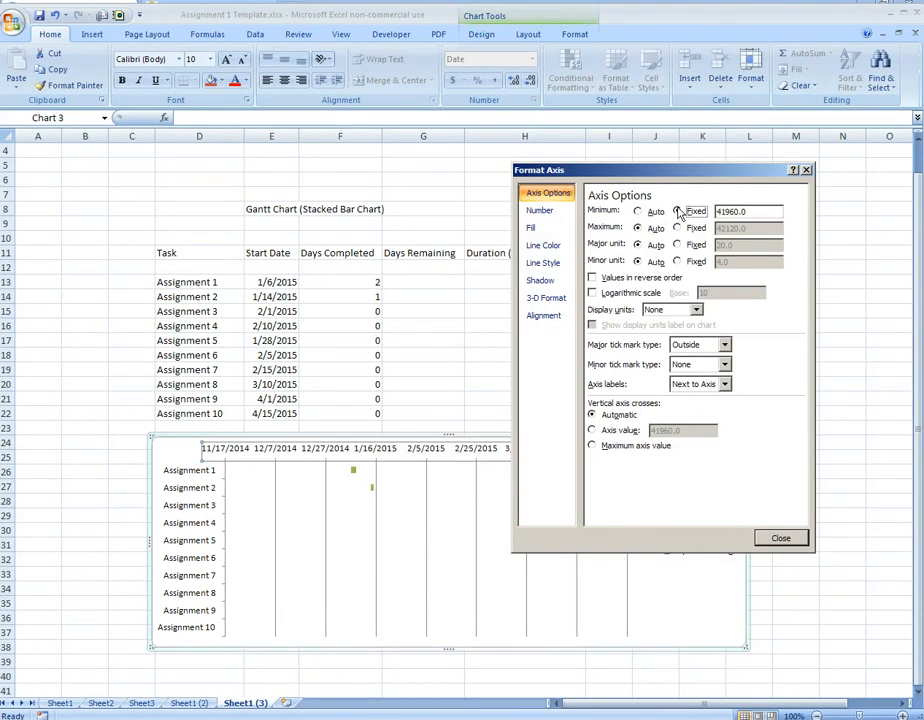
pyautogui.moveTo(720, 177); pyautogui.dragTo(479, 231)
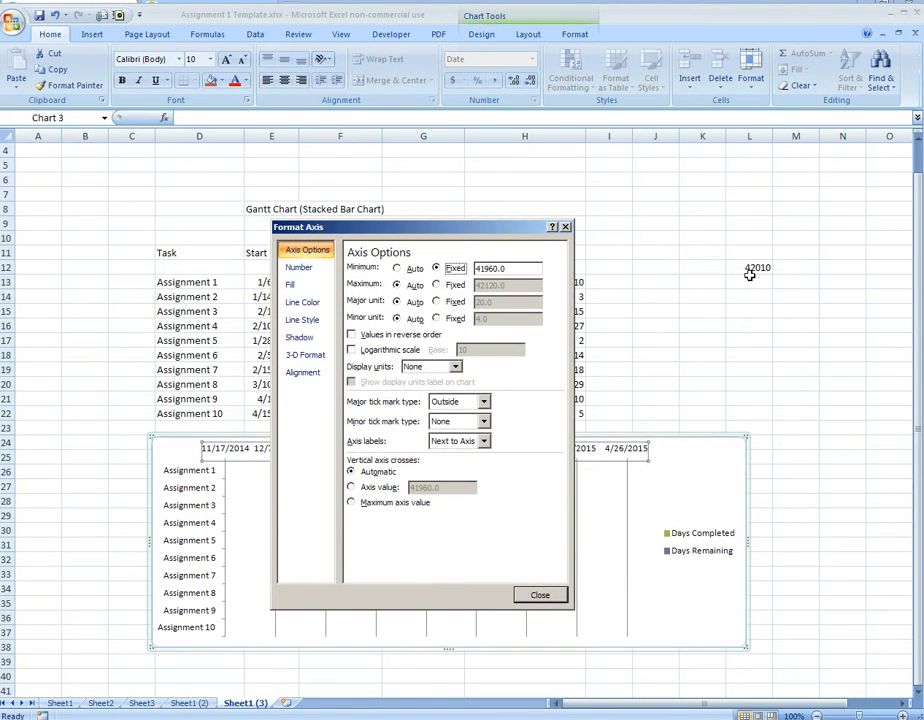
pyautogui.moveTo(484, 268); pyautogui.dragTo(517, 267)
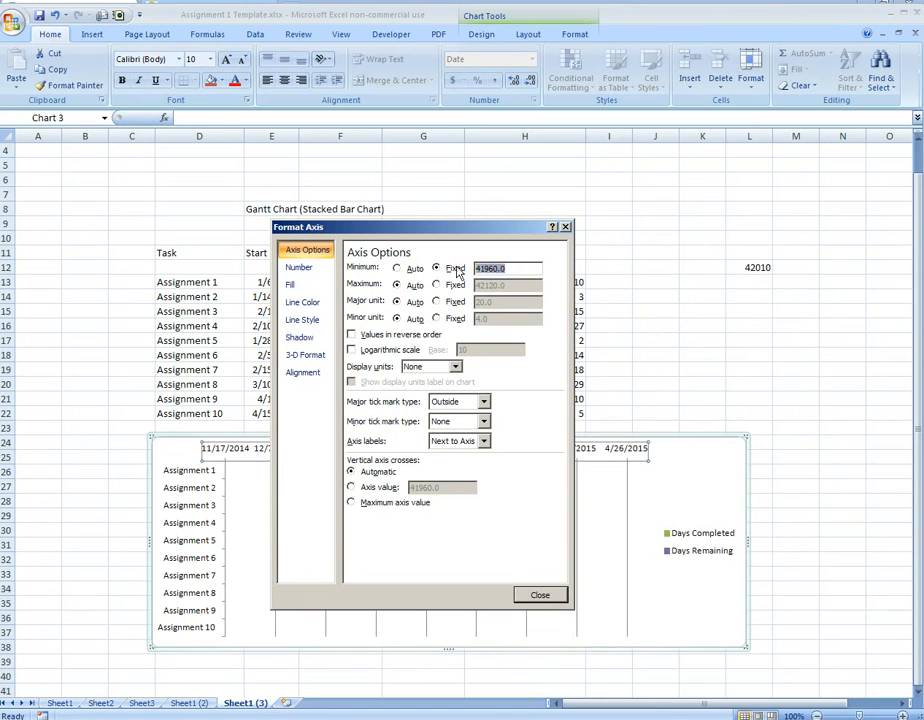
pyautogui.press('BackSpace')
pyautogui.click(540, 595)
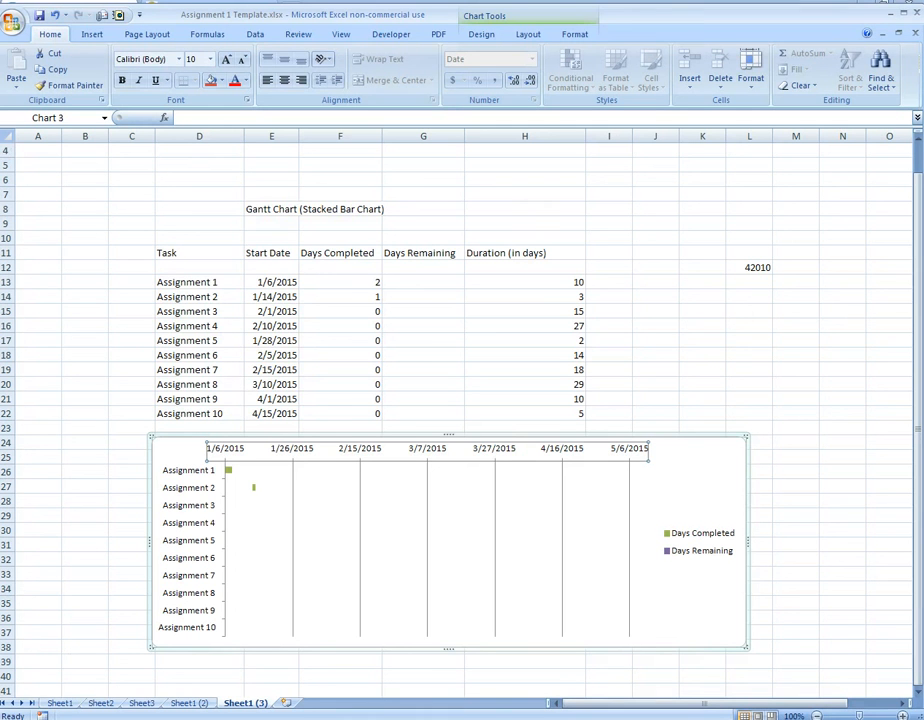
# - Calculate Assignment 1's days remaining in G13 as duration minus days completed with the formula =H13-F13
pyautogui.click(420, 281)
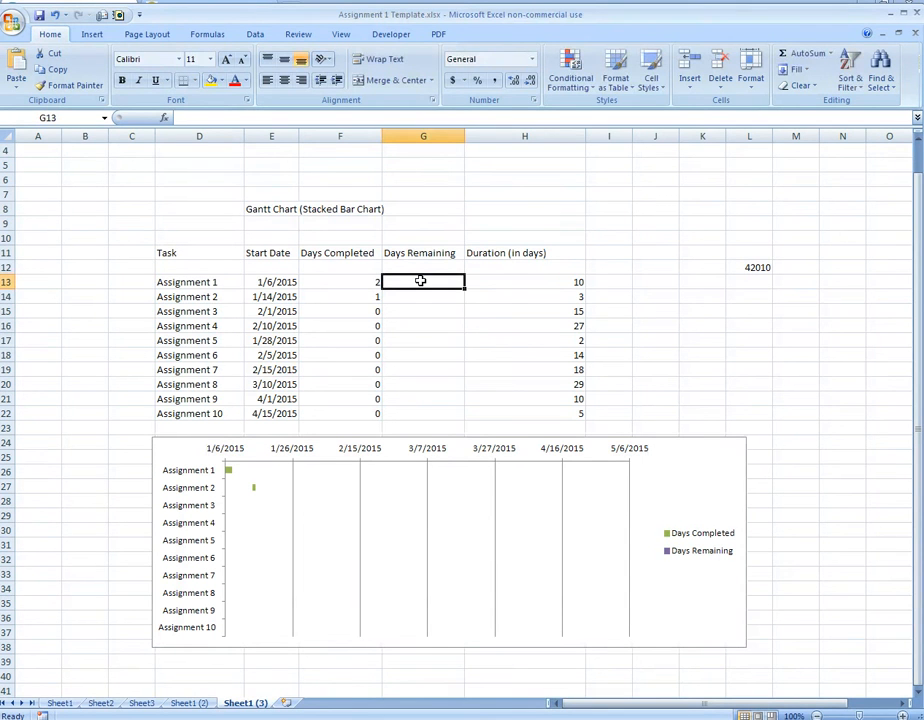
pyautogui.write('=')
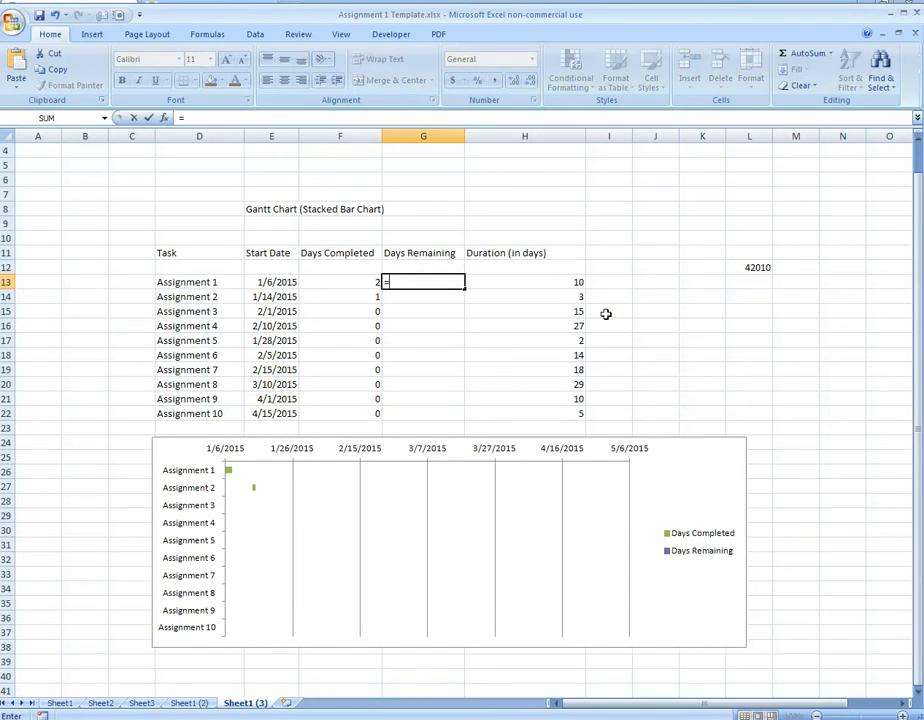
pyautogui.click(562, 281)
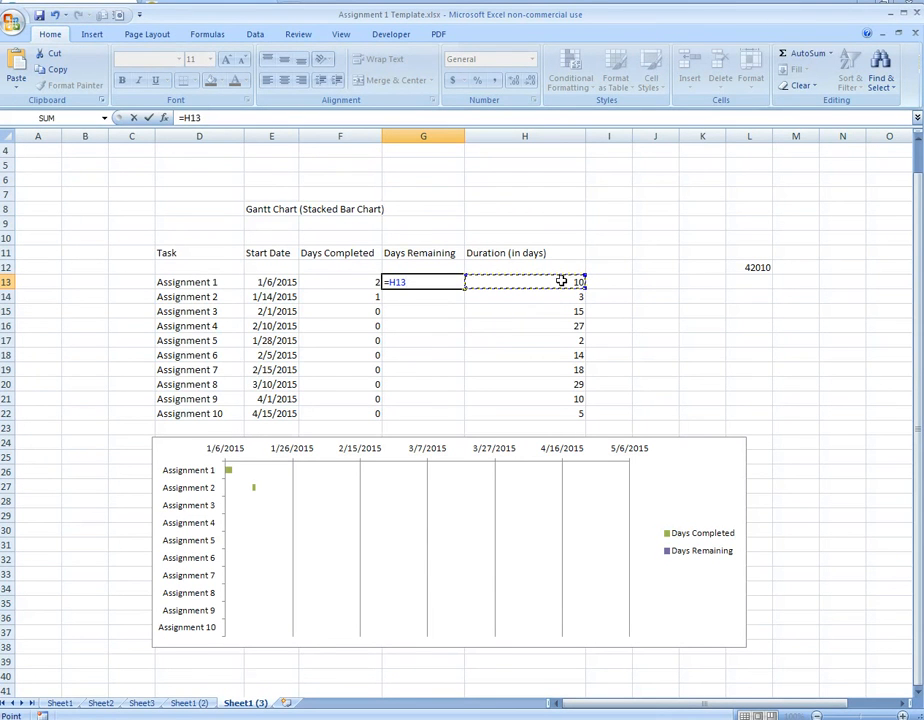
pyautogui.write('-')
pyautogui.click(337, 283)
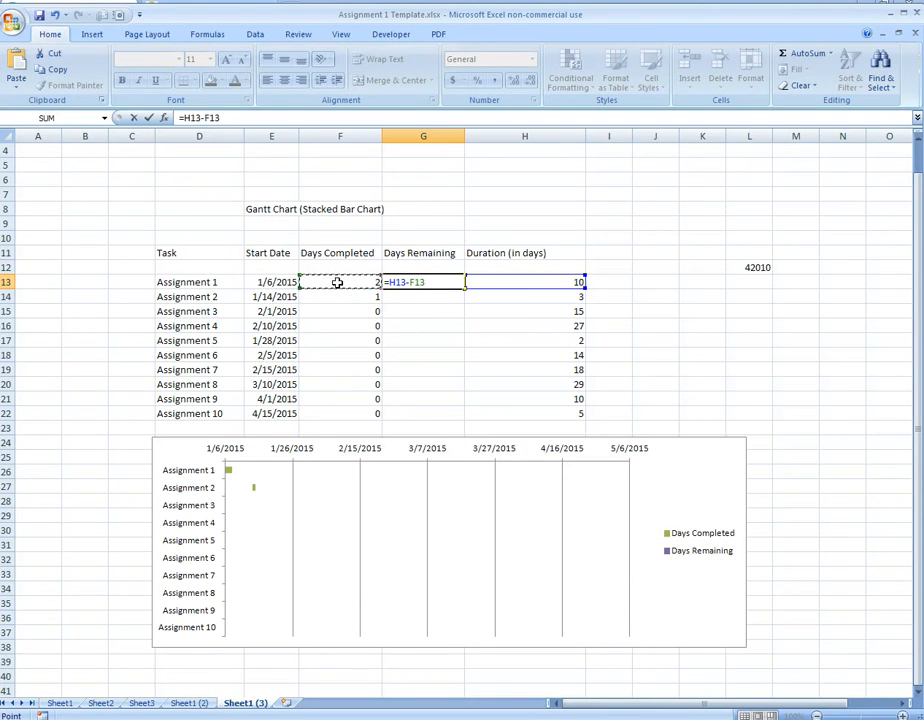
pyautogui.press('Return')
# - Fill the days remaining formula from G13 down through G22 for all ten assignments
pyautogui.click(421, 281)
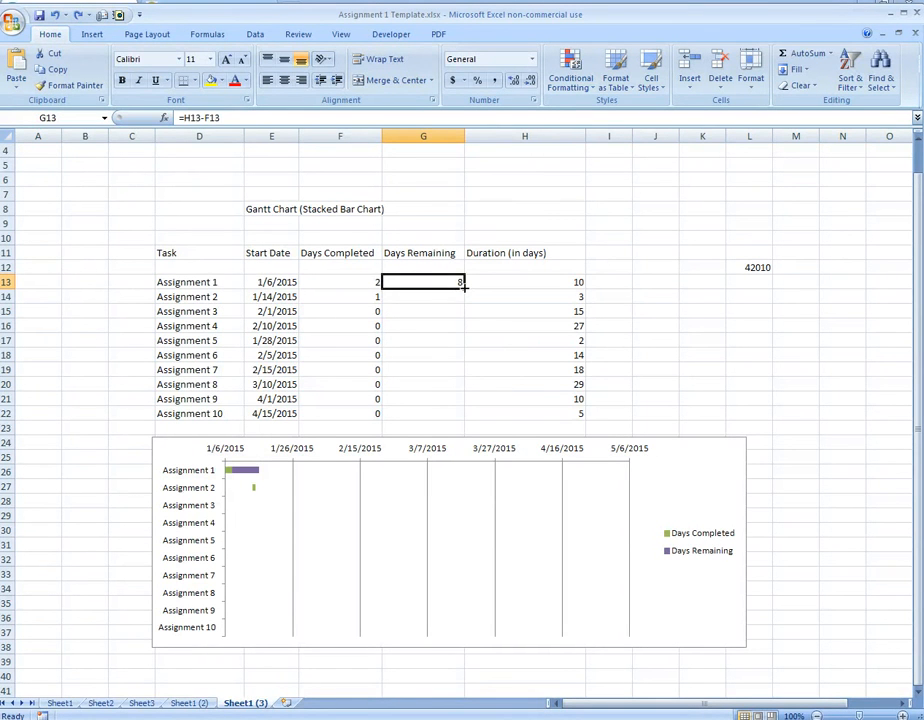
pyautogui.moveTo(463, 285); pyautogui.dragTo(462, 418)
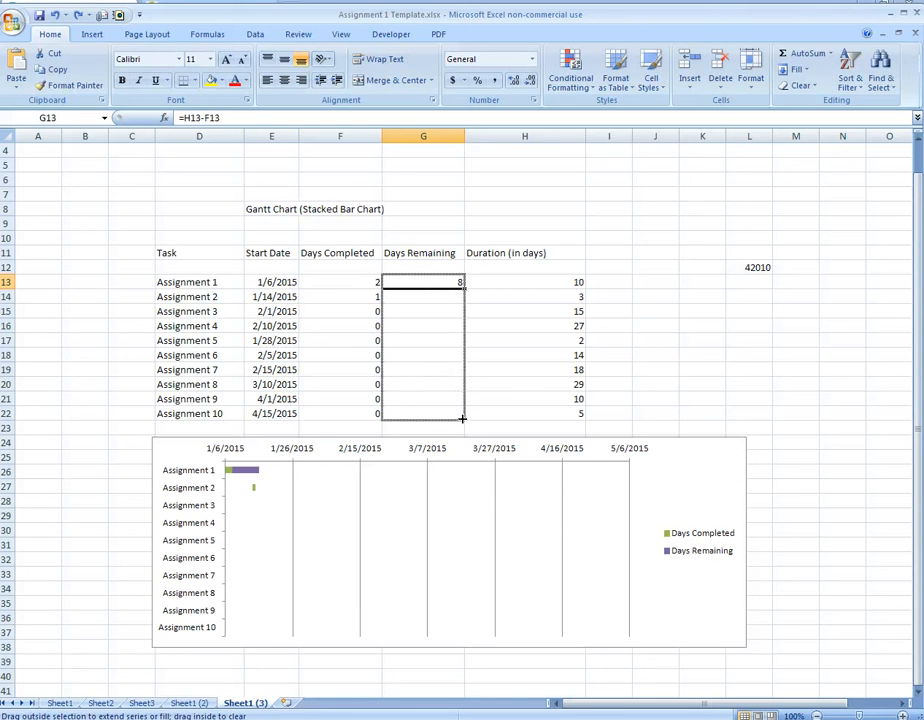
pyautogui.moveTo(462, 418); pyautogui.dragTo(462, 418)
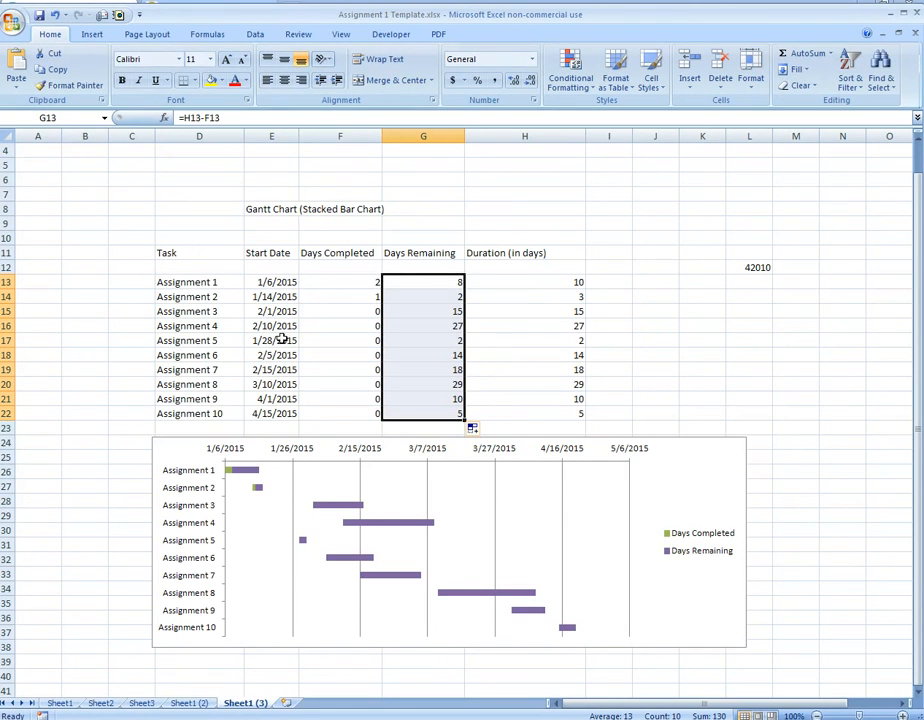
# - Set the days completed for Assignment 1 in F13 to 8
pyautogui.click(323, 311)
pyautogui.click(339, 281)
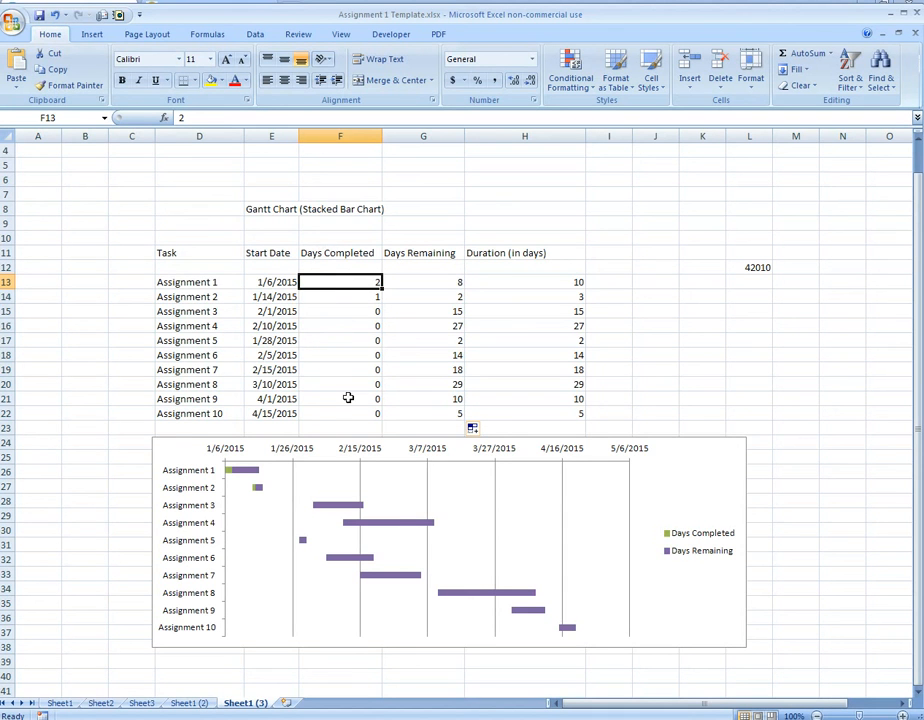
pyautogui.write('8')
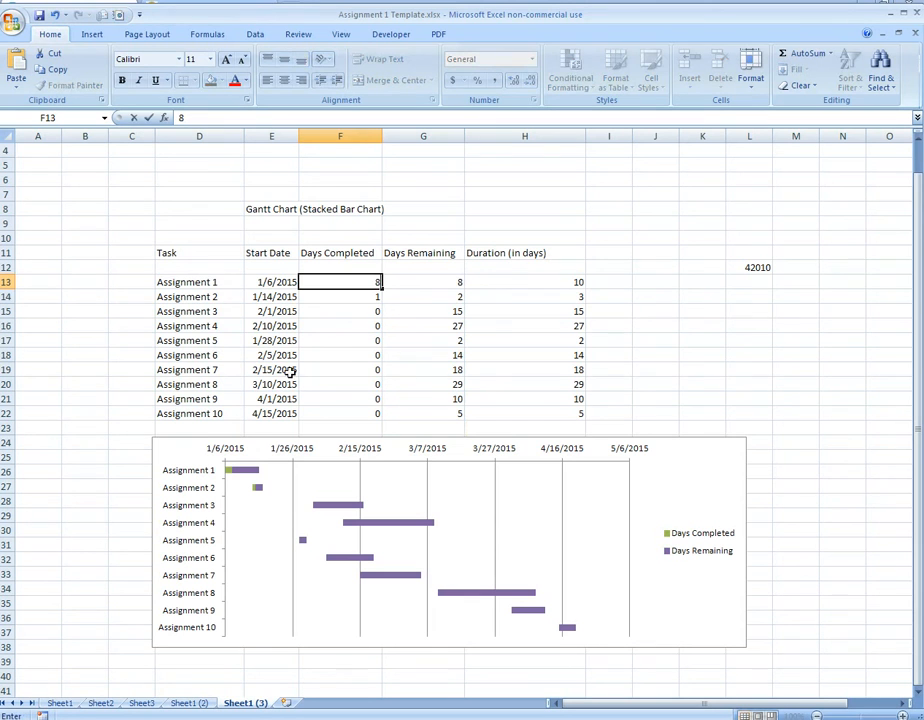
pyautogui.click(344, 301)
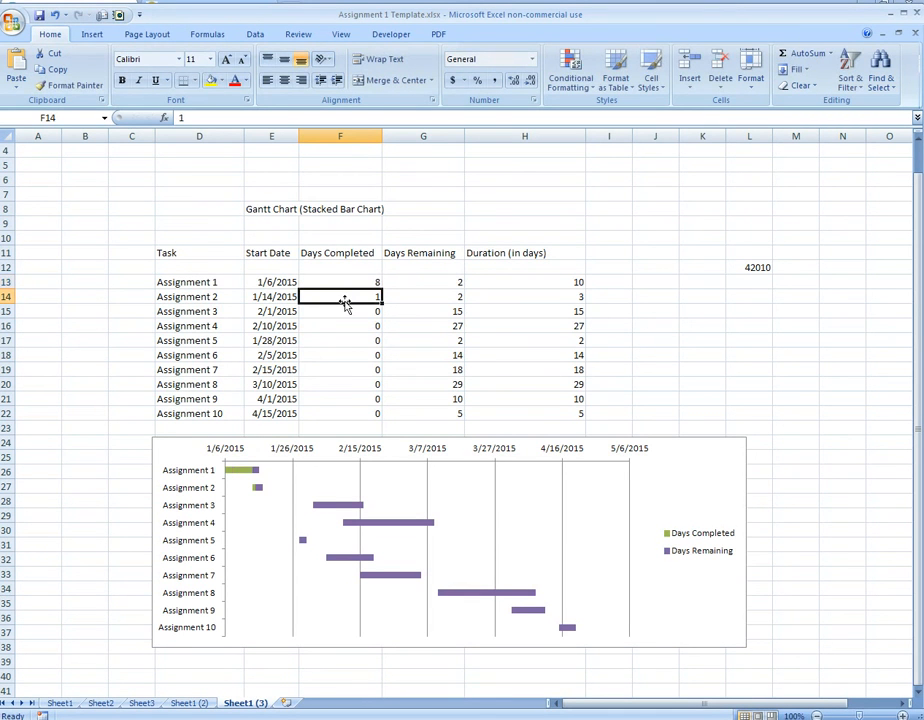
# - Set the days completed to 10 for Assignment 1, 3 for Assignment 2 and 15 for Assignment 3
pyautogui.click(340, 281)
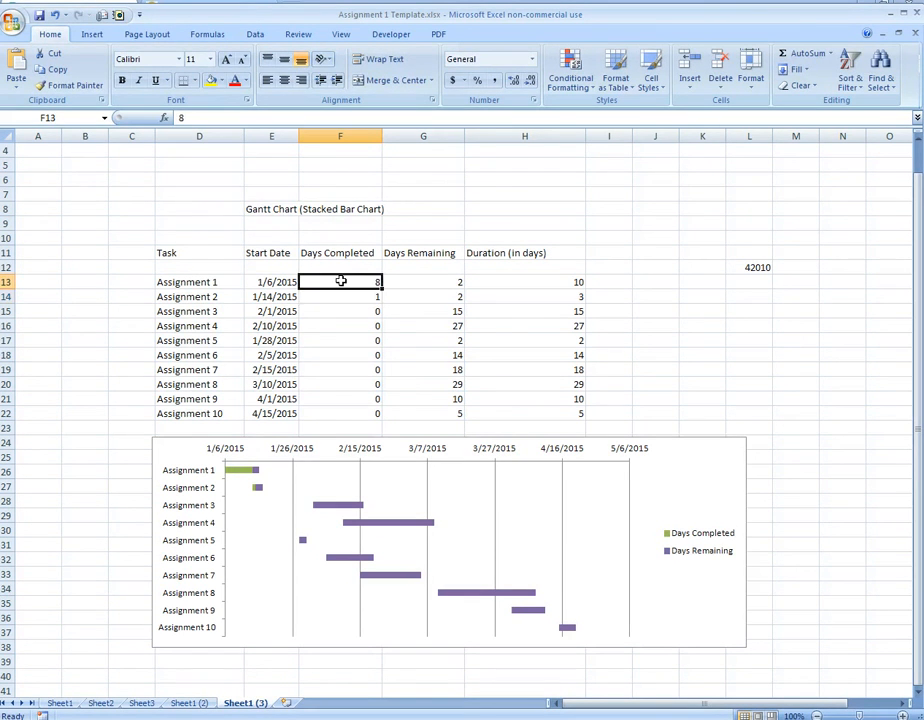
pyautogui.write('10')
pyautogui.click(336, 300)
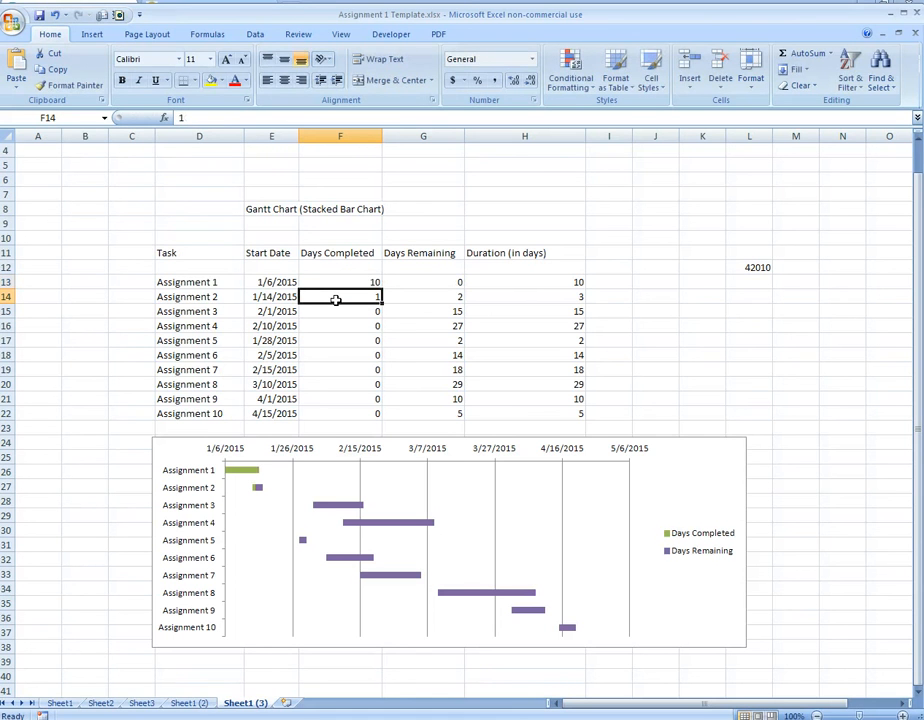
pyautogui.write('3')
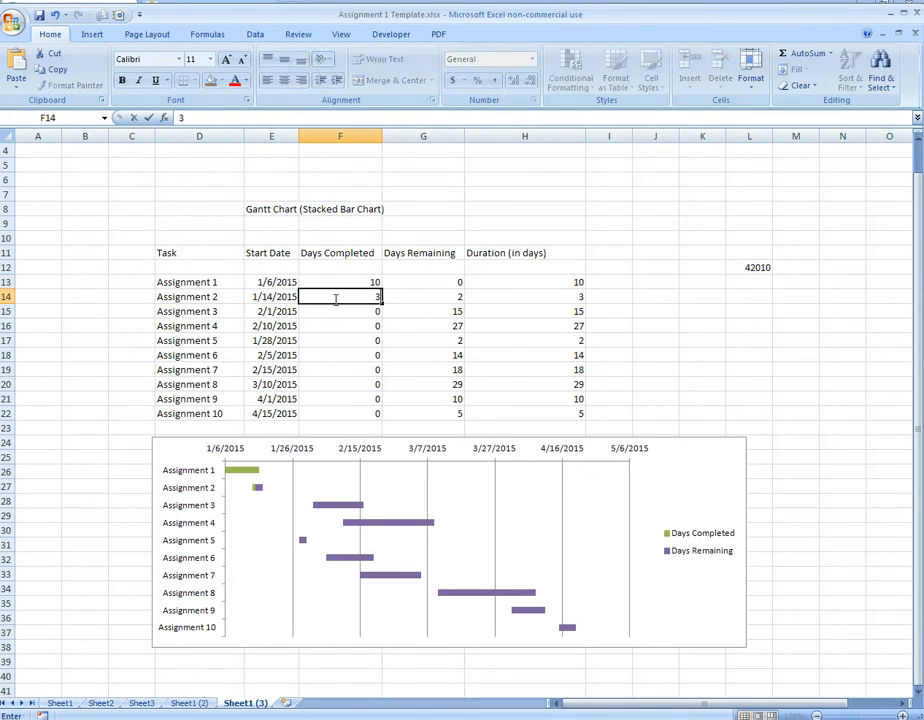
pyautogui.click(330, 312)
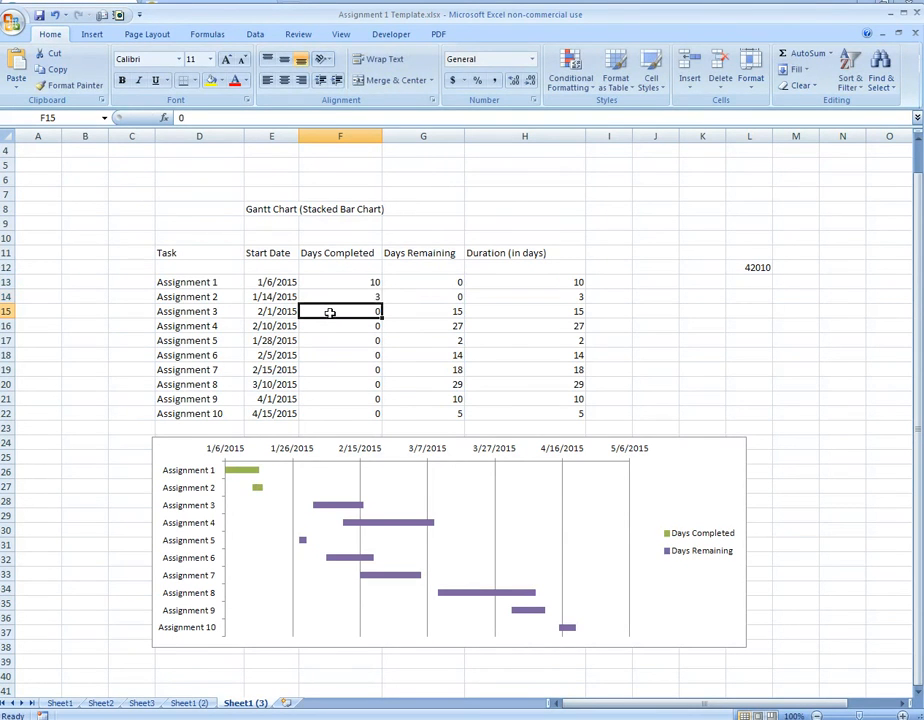
pyautogui.write('15')
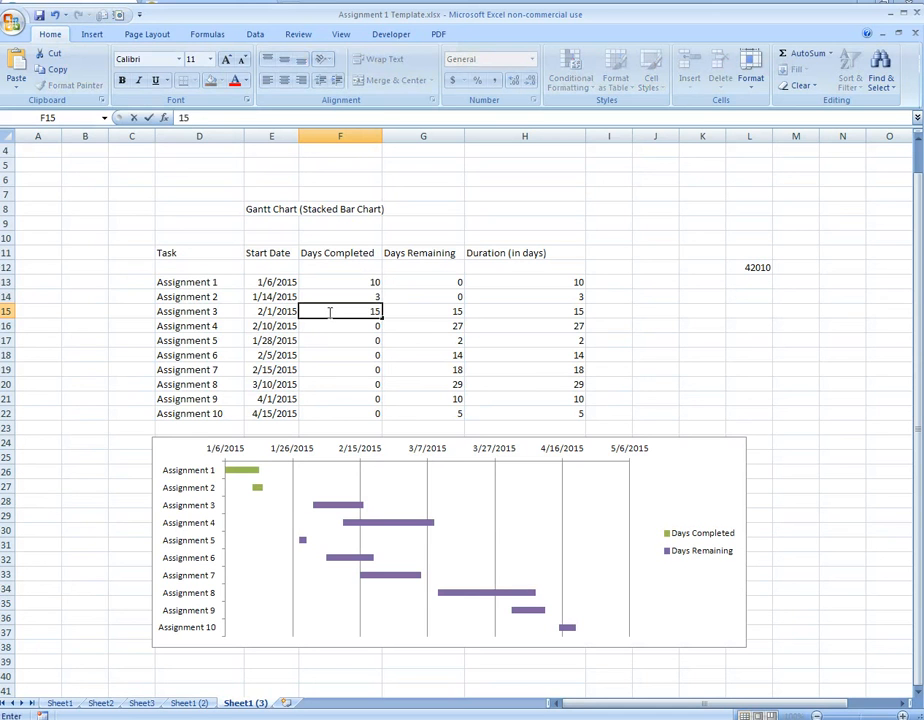
pyautogui.click(348, 387)
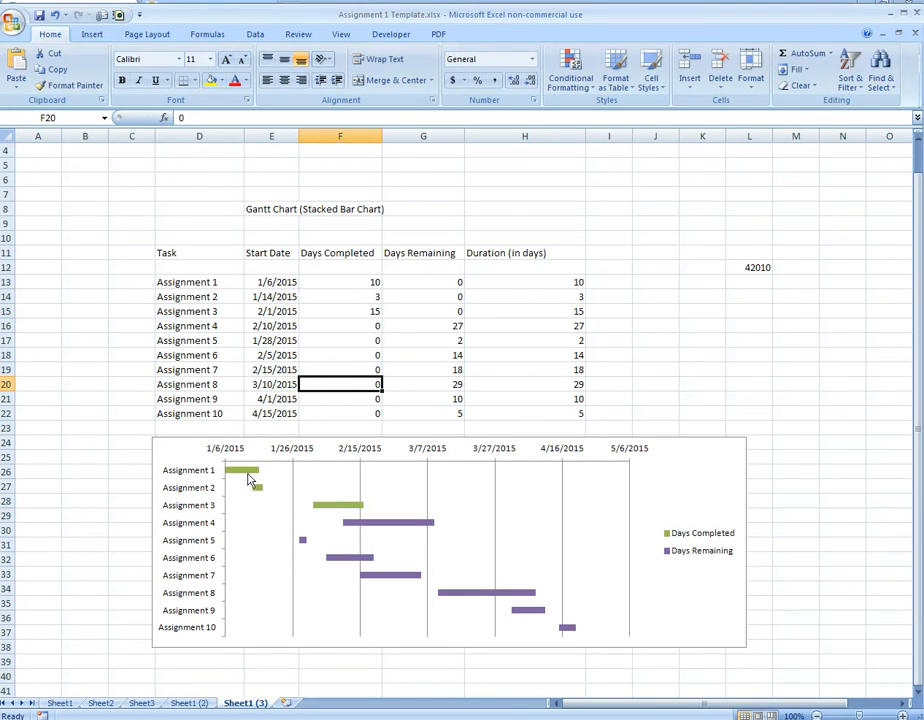